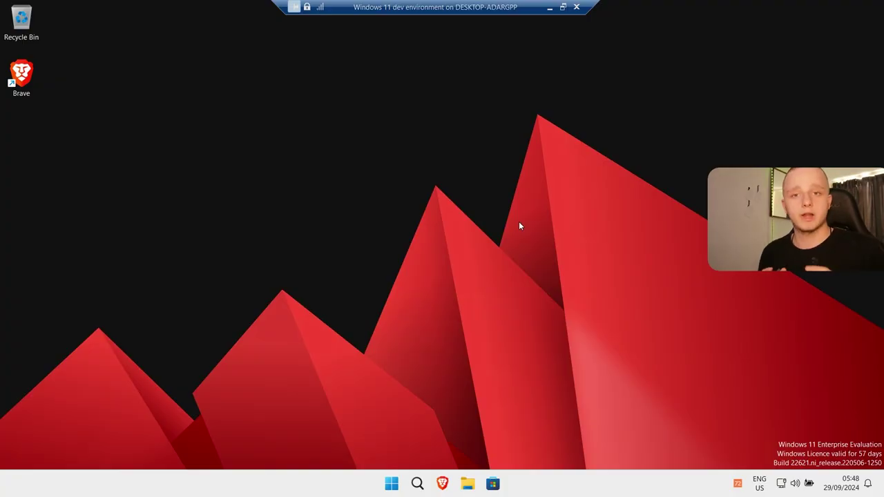
In Brave, download the Thunderbird installer from thunderbird.net, save it to Downloads and run it
double_click(19, 71)
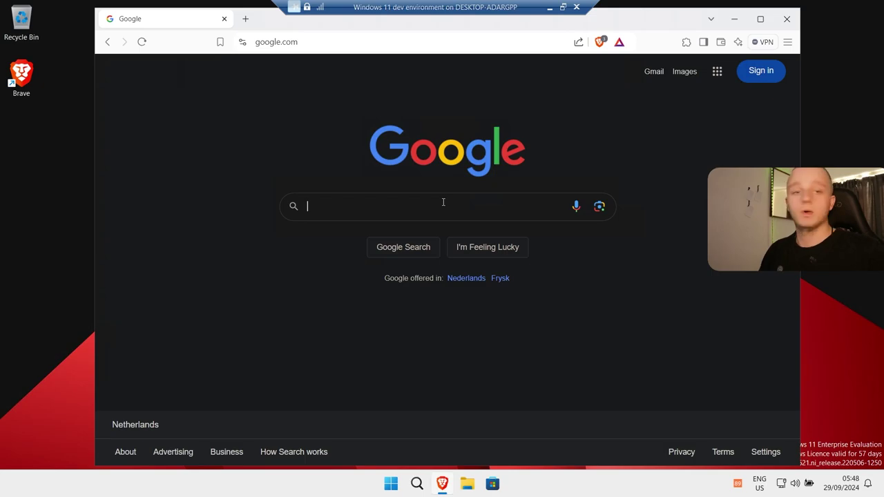
text(m0z)
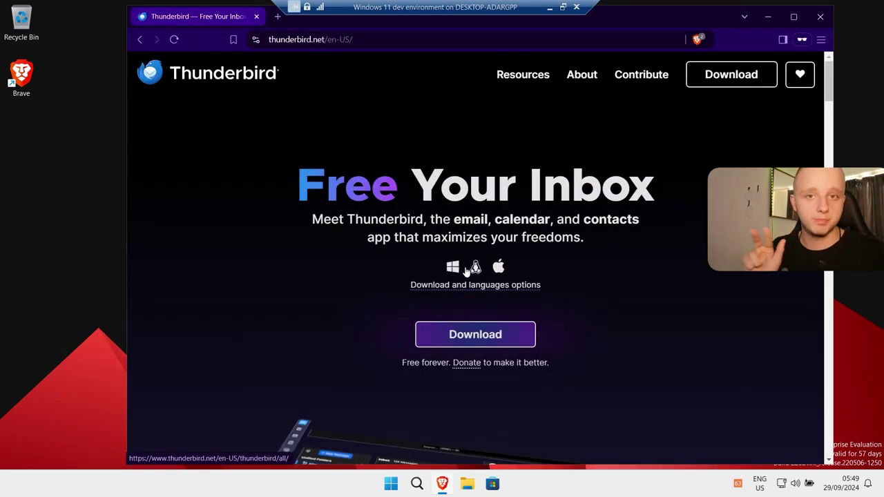
click(455, 336)
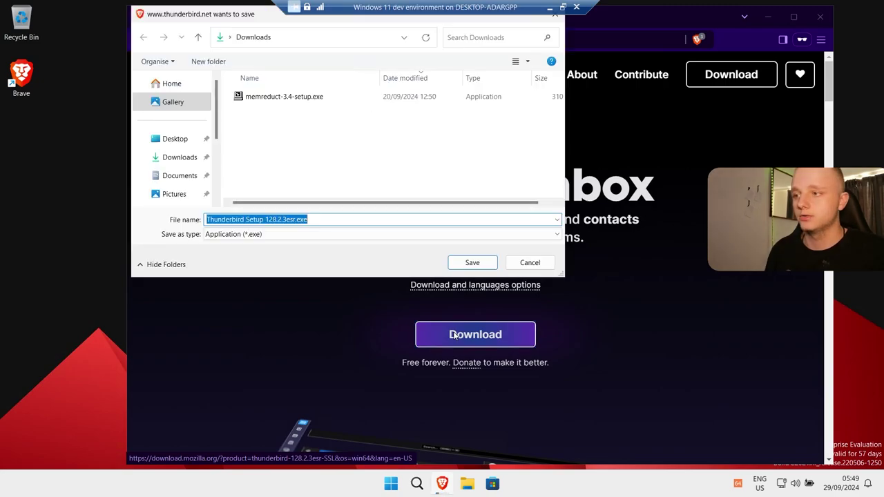
click(472, 262)
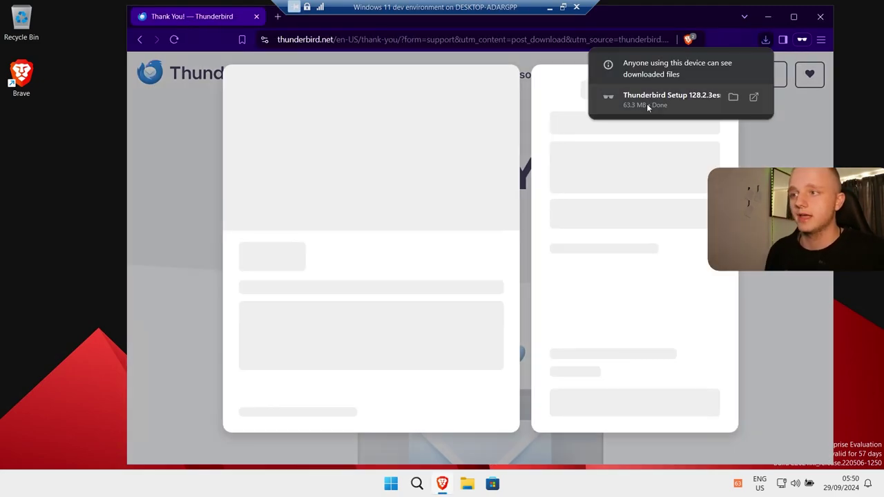
click(647, 104)
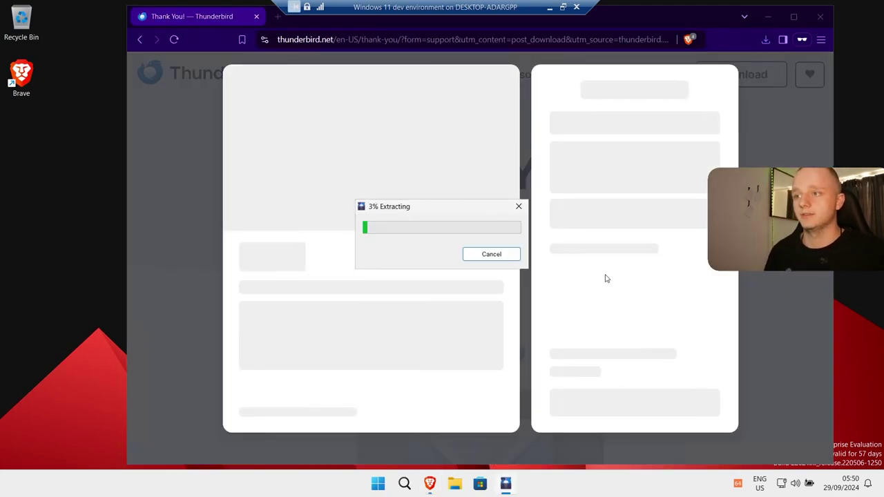
click(767, 17)
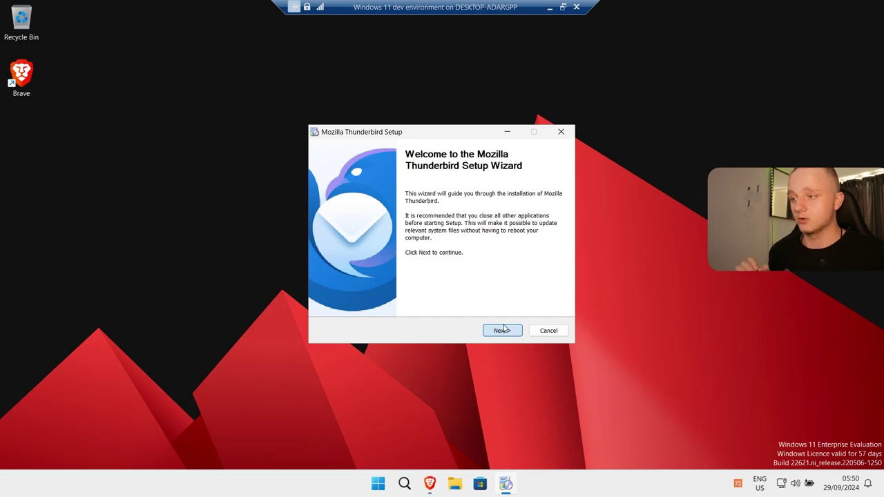
Install Thunderbird through the setup wizard, keeping the Standard setup type
click(502, 330)
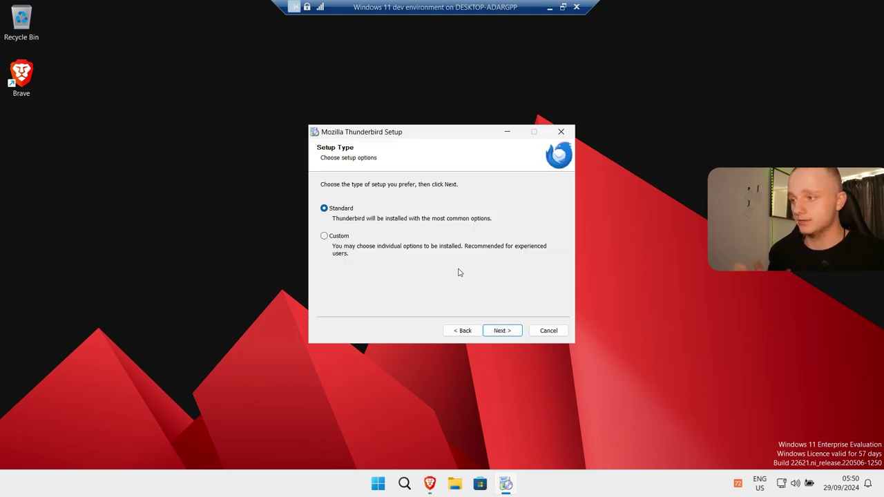
click(502, 334)
click(502, 334)
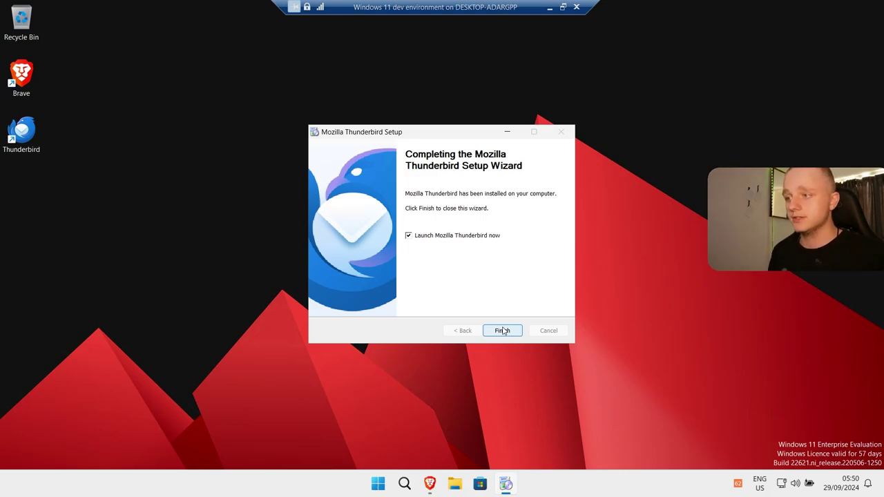
Launch Thunderbird and enter the user's full name, Hotmail address and password in Account Setup
click(502, 331)
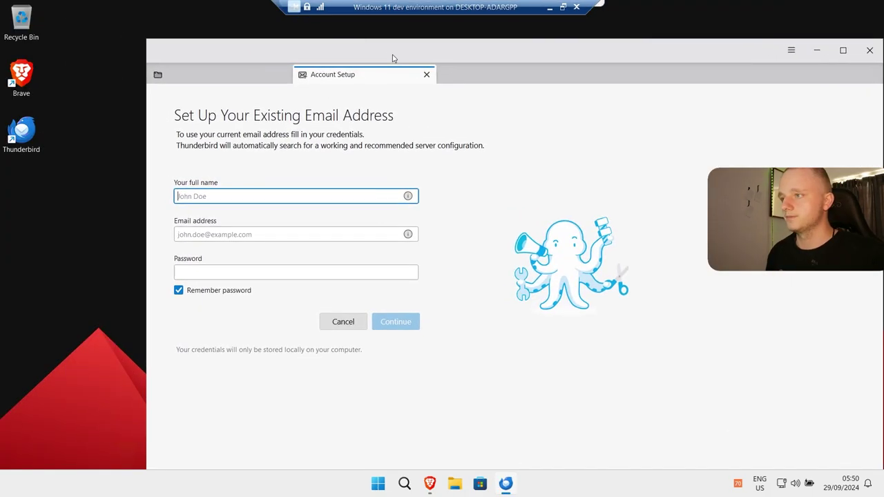
drag(393, 58, 348, 52)
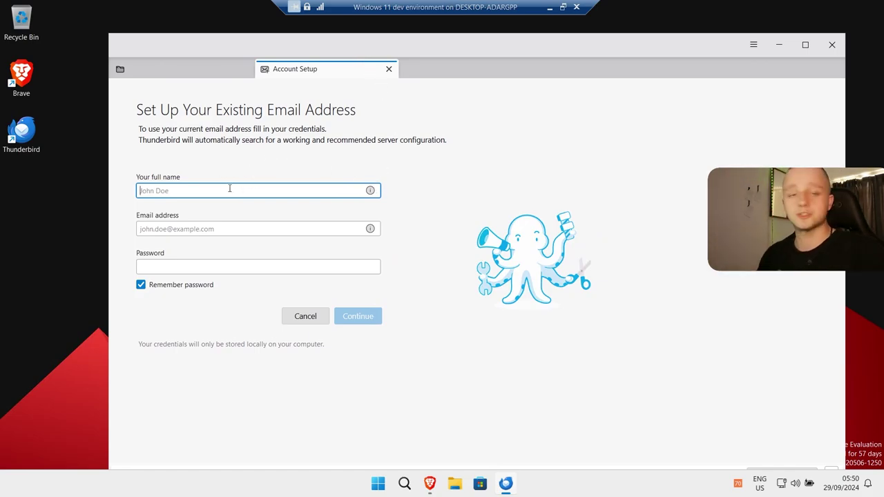
key(Tab)
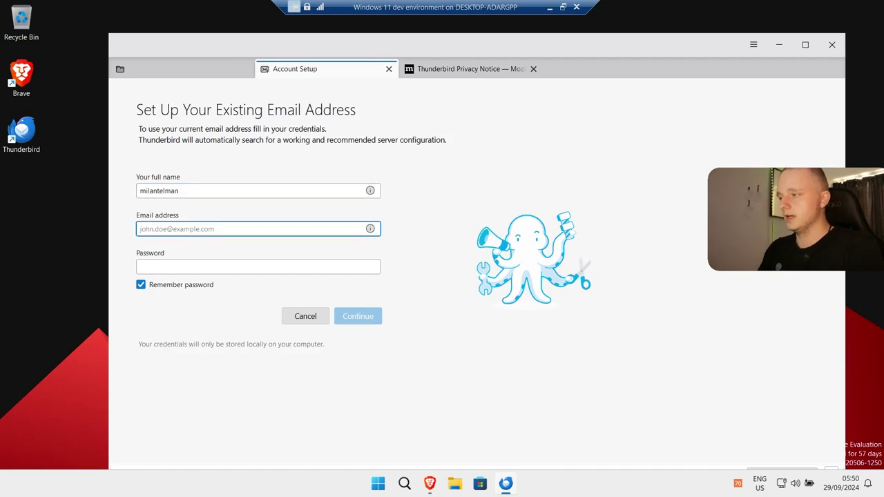
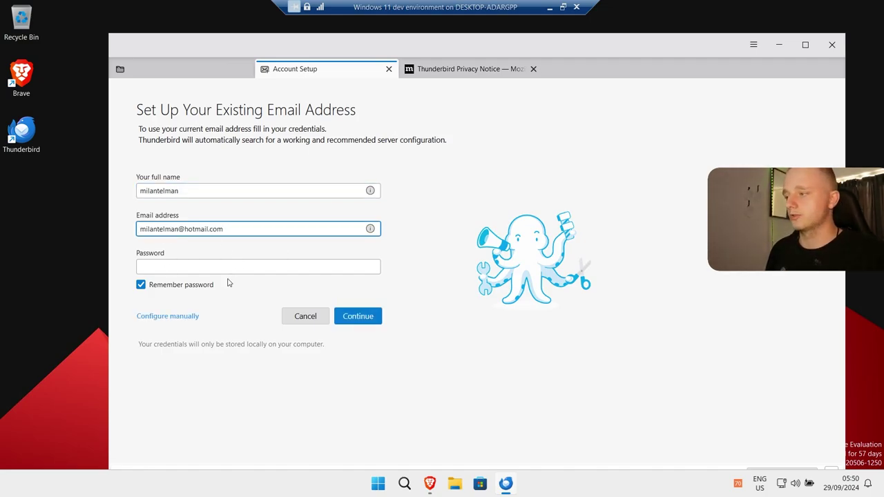
click(225, 268)
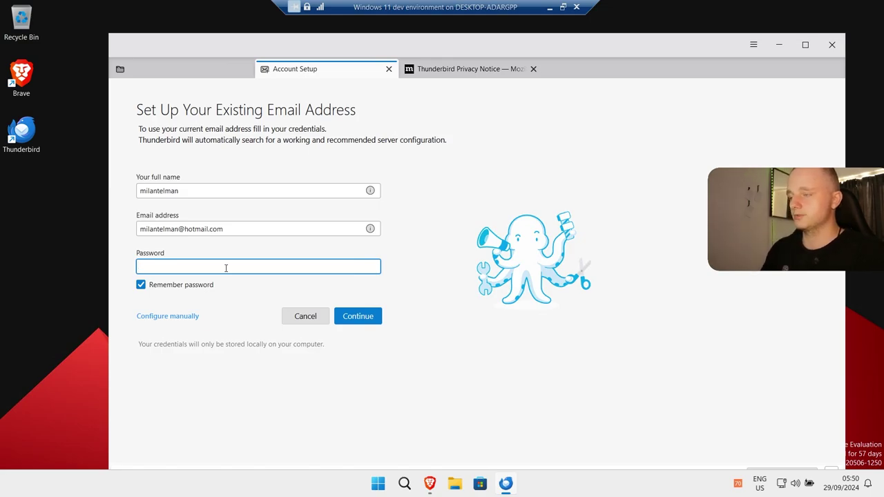
text(********)
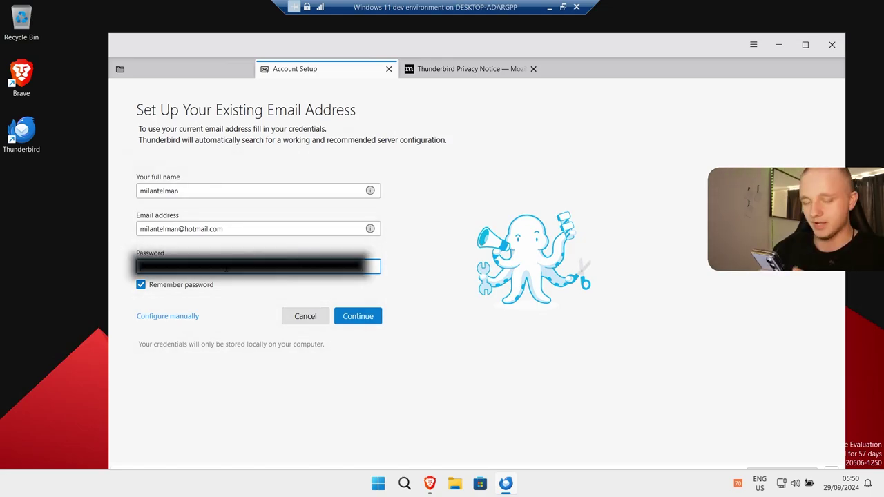
Continue to Microsoft sign-in, submit the account password and choose verification by emailed code
click(367, 315)
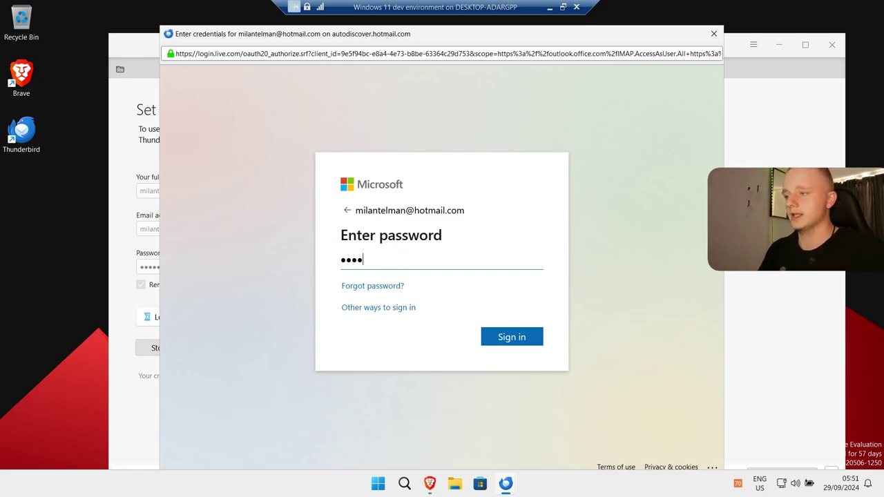
text(****)
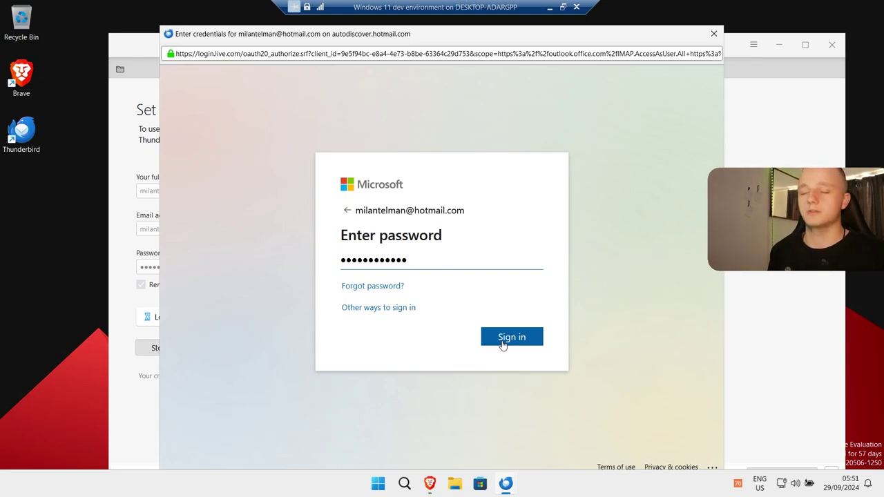
click(511, 338)
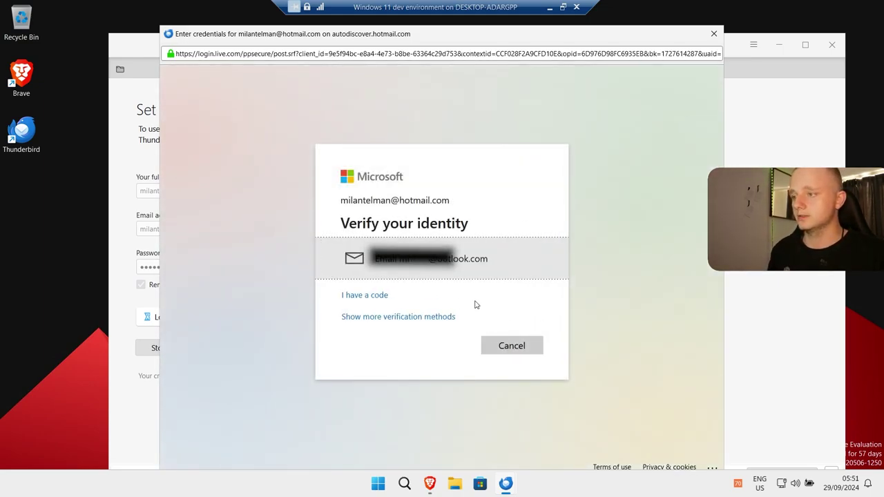
click(461, 274)
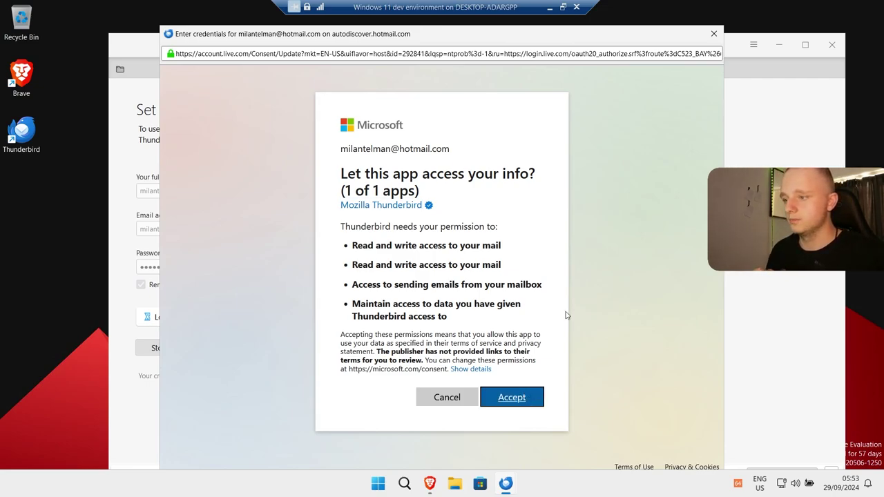
Accept Thunderbird's mailbox permissions and confirm the IMAP configuration to create the account
click(522, 403)
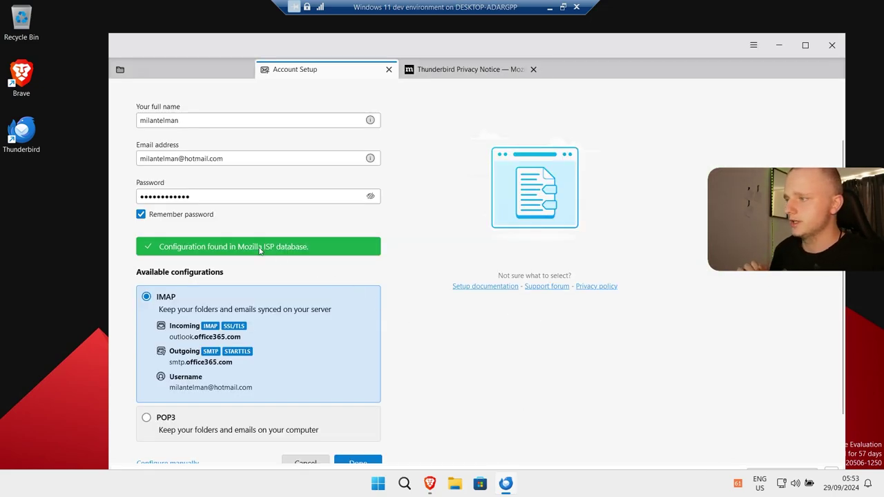
scroll(260, 251, down, 2)
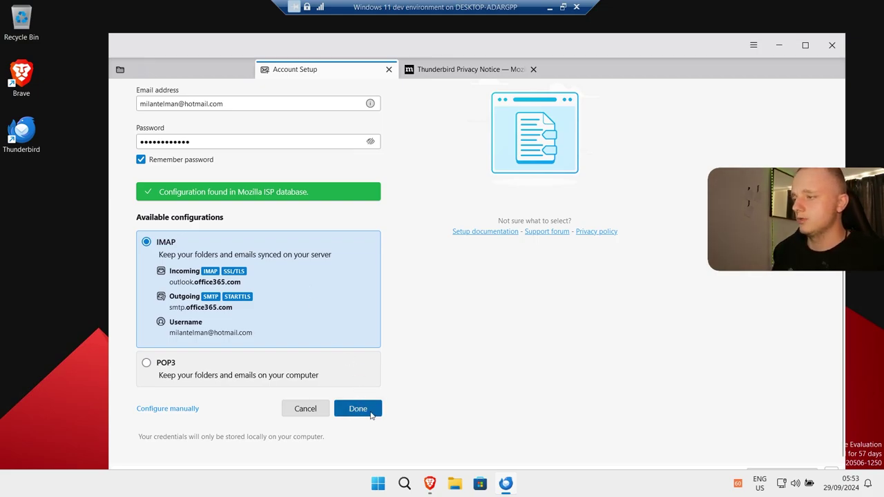
click(358, 409)
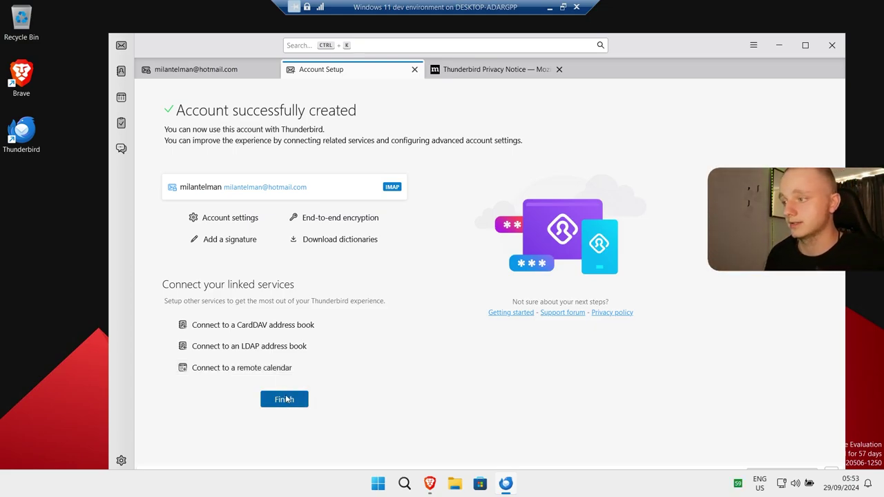
Finish account setup and tick Calendar in the System Integration prompt
click(287, 399)
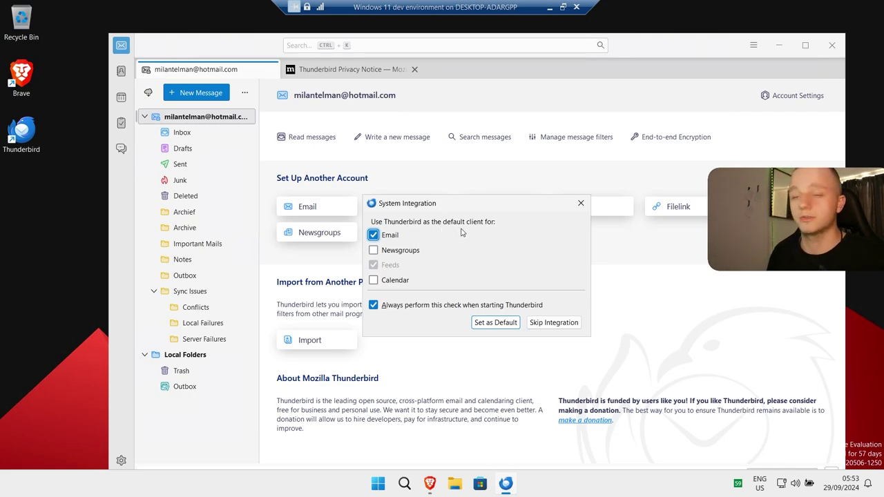
click(373, 280)
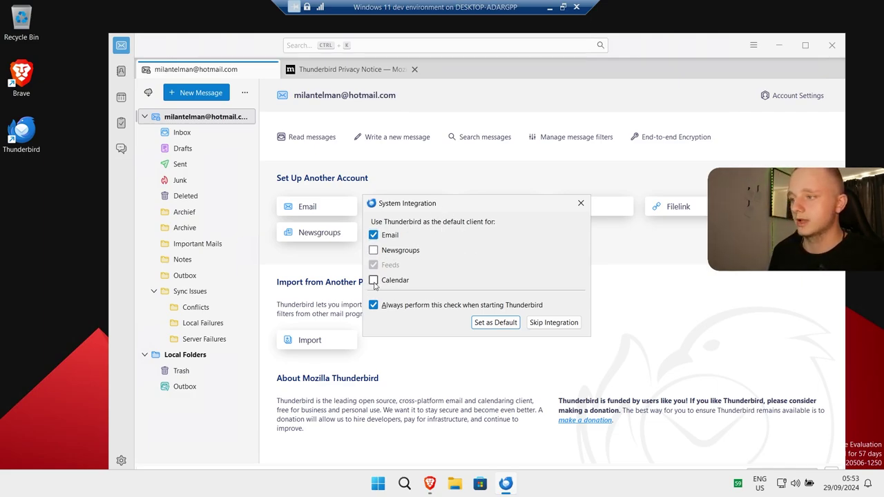
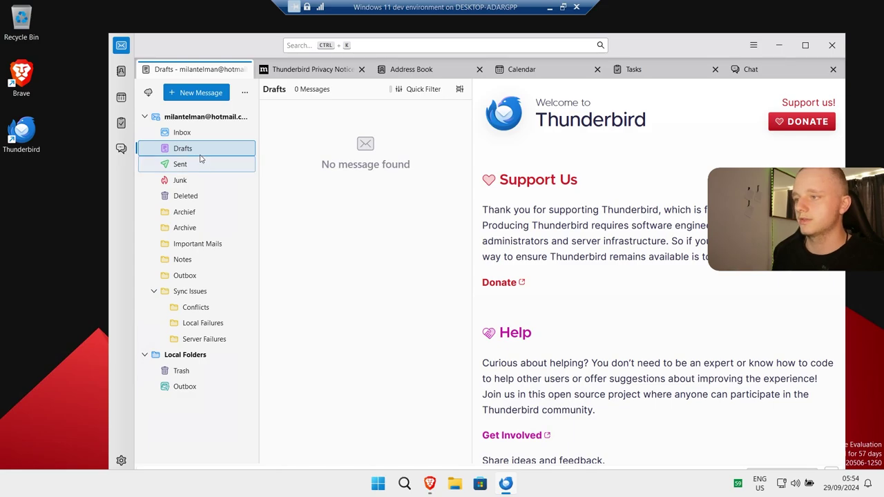
Show the hotmail account's Inbox and collapse the Sync Issues subfolders
click(186, 132)
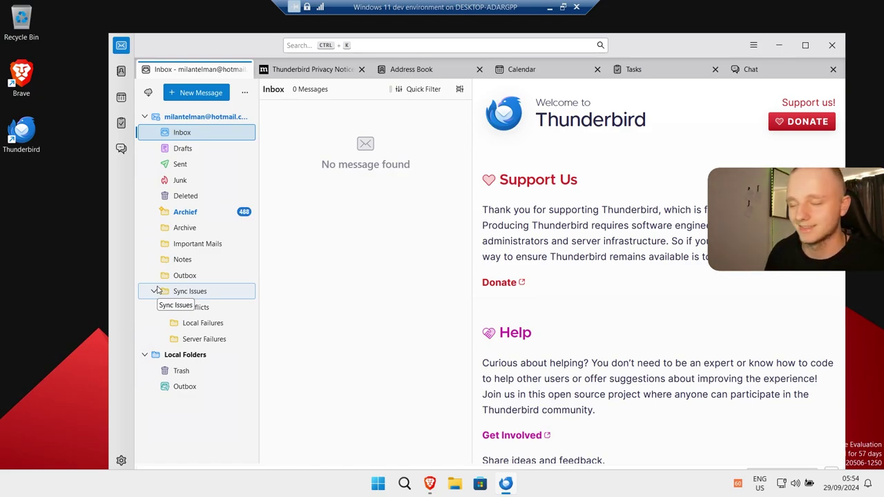
click(153, 291)
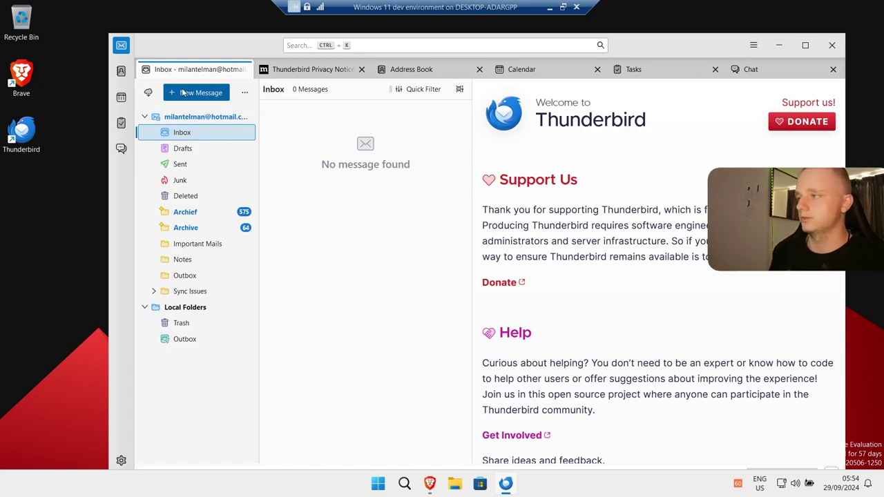
click(246, 92)
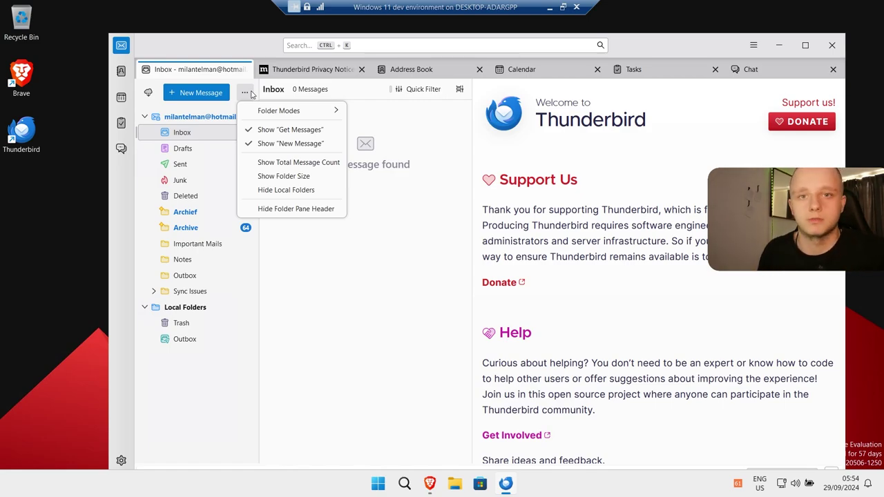
Shift the Thunderbird window further left on the desktop
click(754, 45)
click(732, 58)
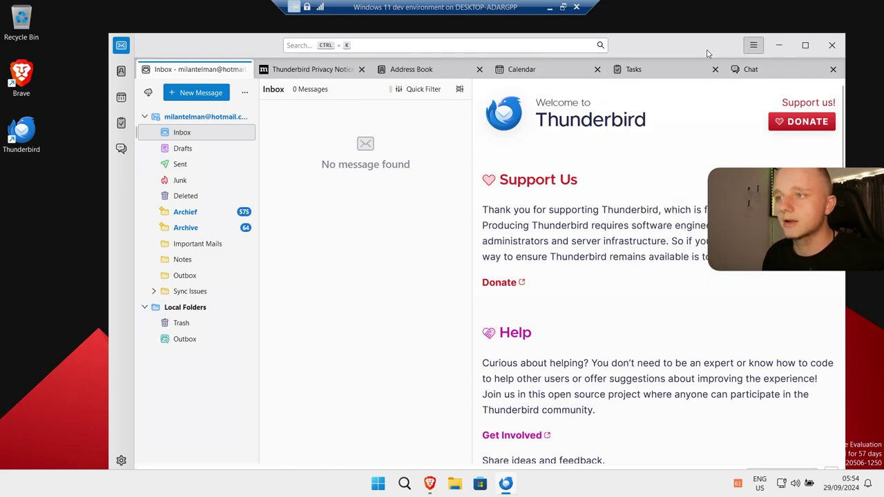
drag(757, 56, 580, 64)
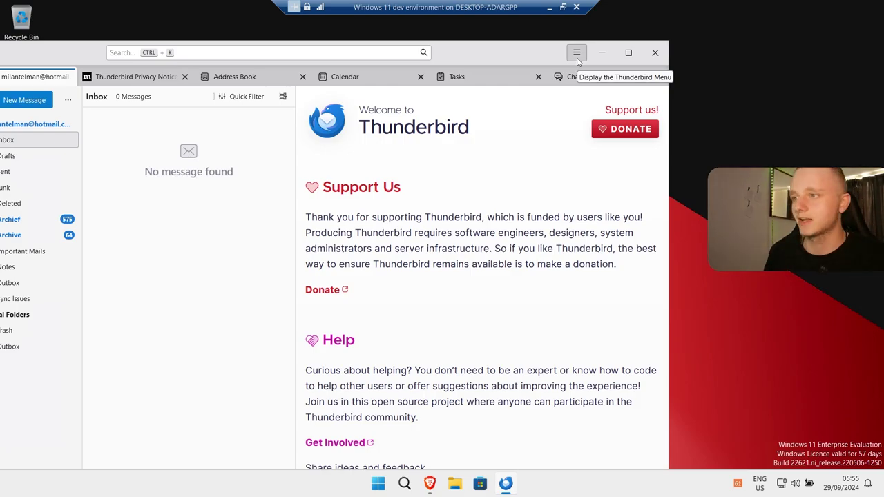
Start a new existing-email-address account setup from the application menu
click(577, 53)
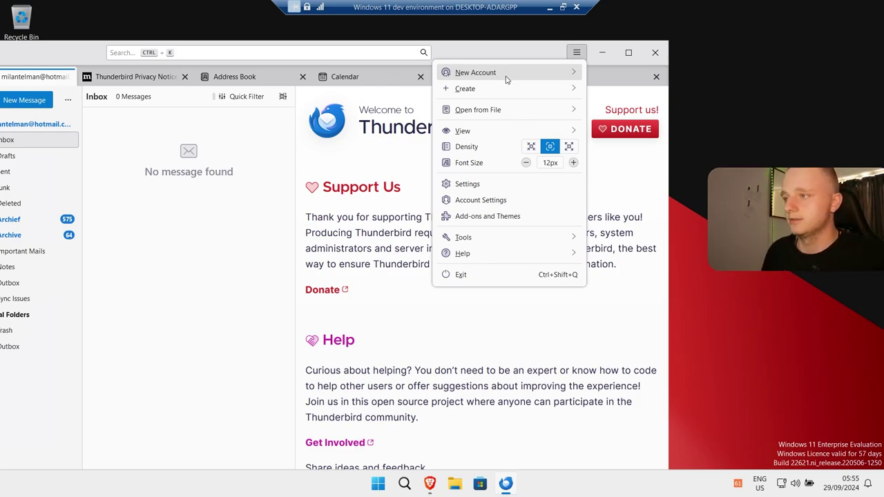
click(506, 78)
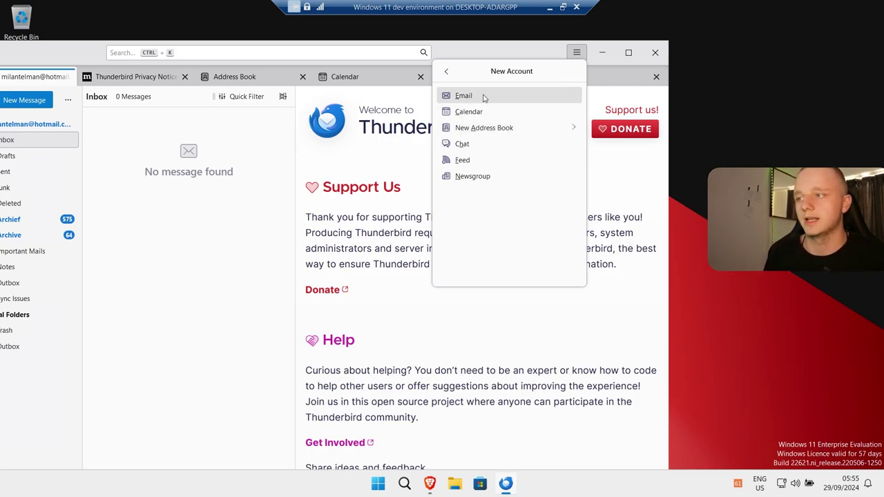
click(485, 98)
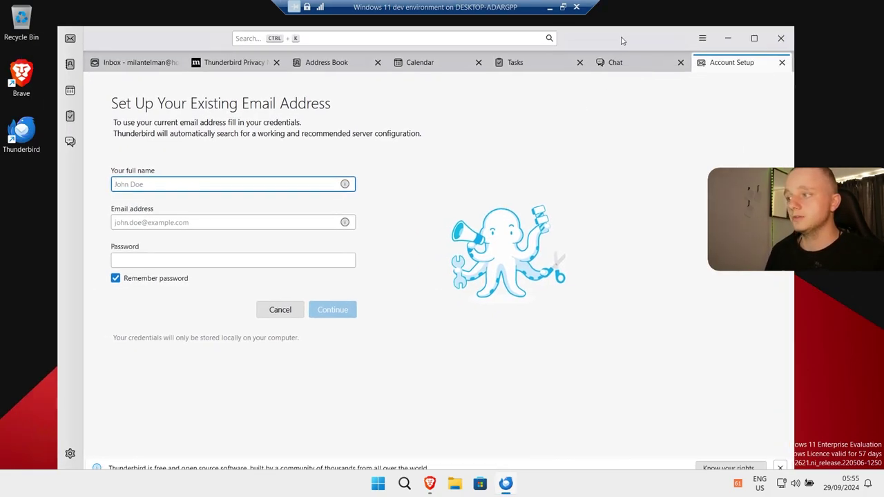
Close the privacy, Address Book, Calendar, Tasks and Chat tabs, keeping only Inbox and Account Setup
drag(718, 69, 228, 64)
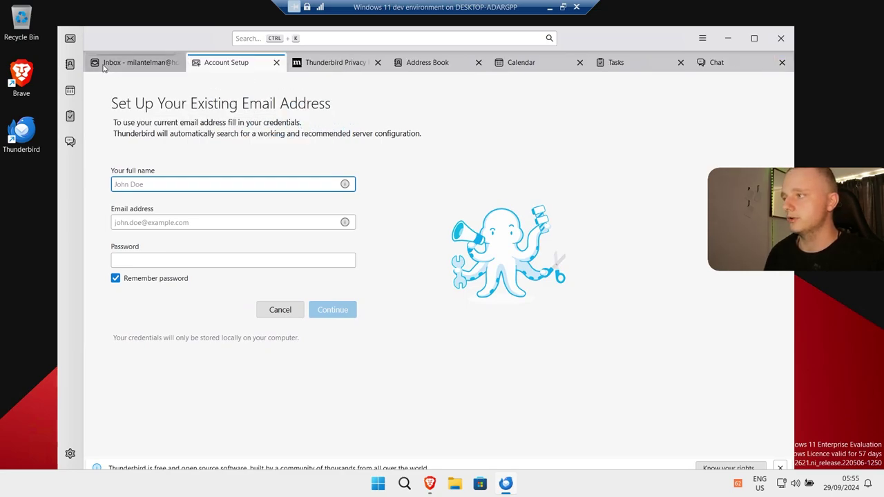
click(175, 63)
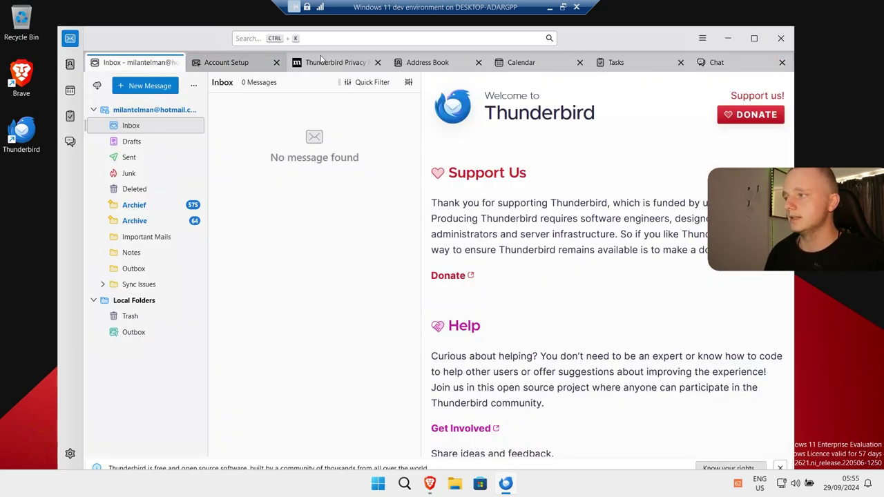
click(378, 63)
click(429, 62)
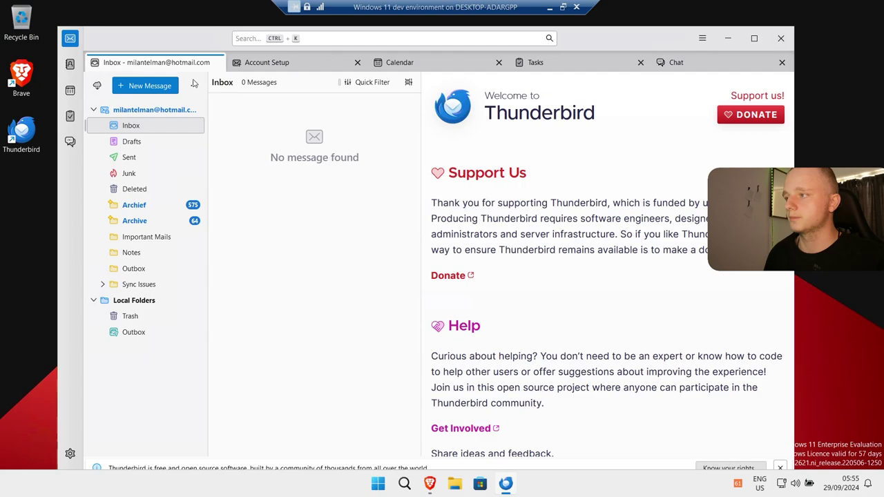
click(500, 63)
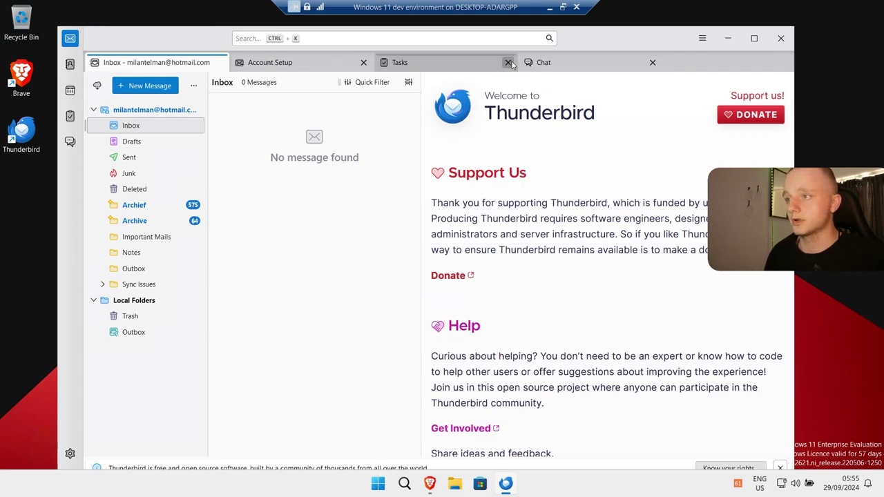
click(508, 62)
click(508, 62)
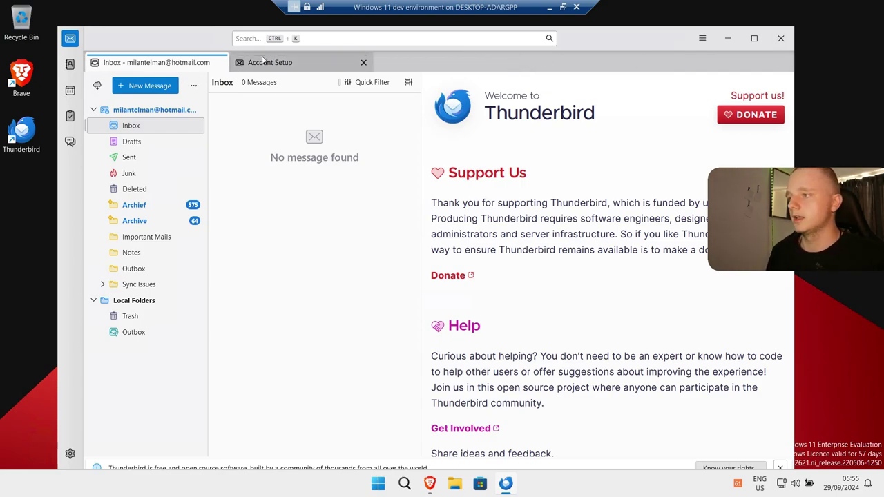
click(275, 61)
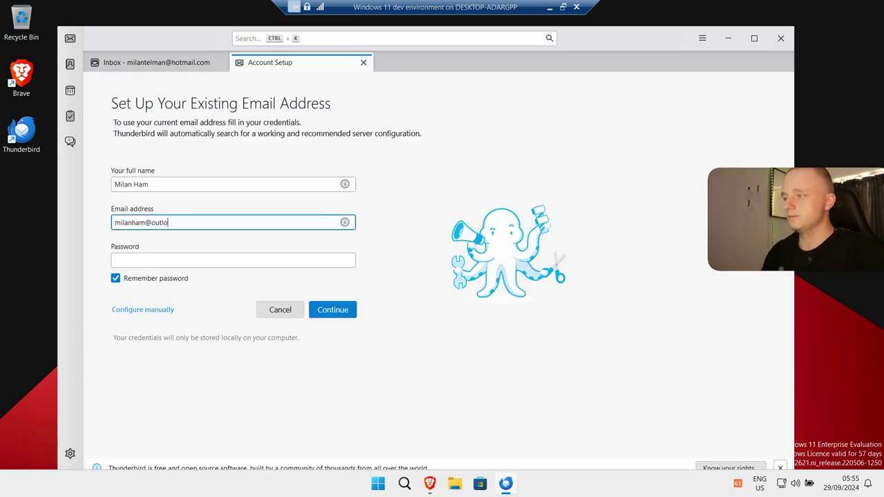
Enter the full name, outlook.com address and password, and find the office365 IMAP configuration
text(ook)
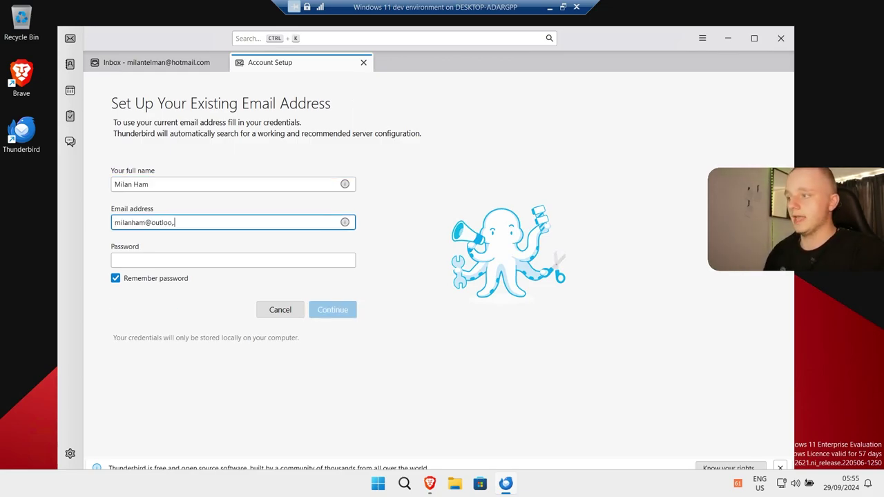
text(.com)
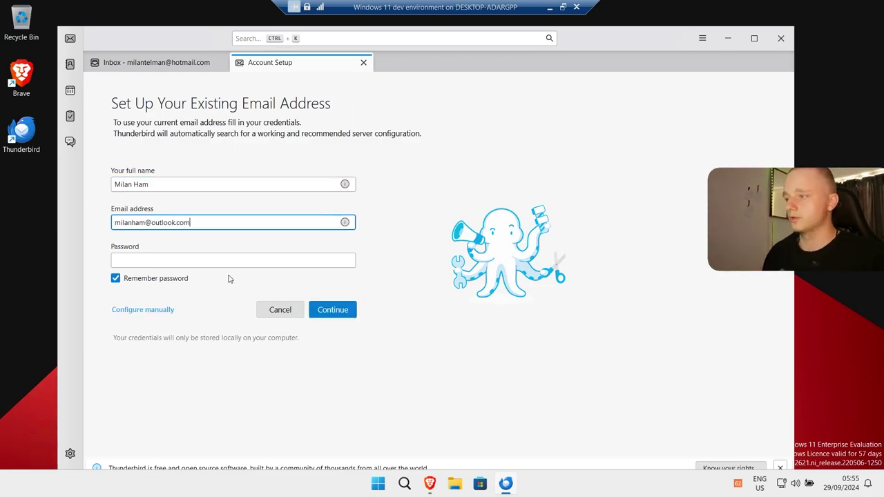
click(223, 262)
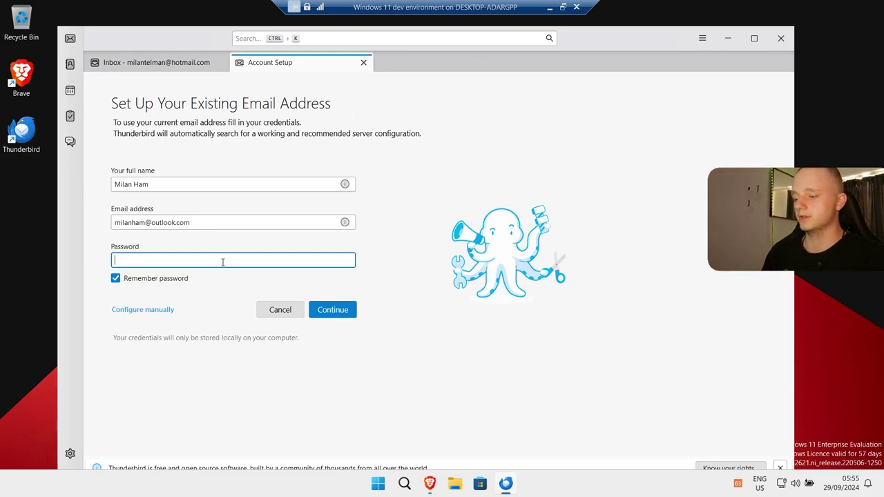
text(*)
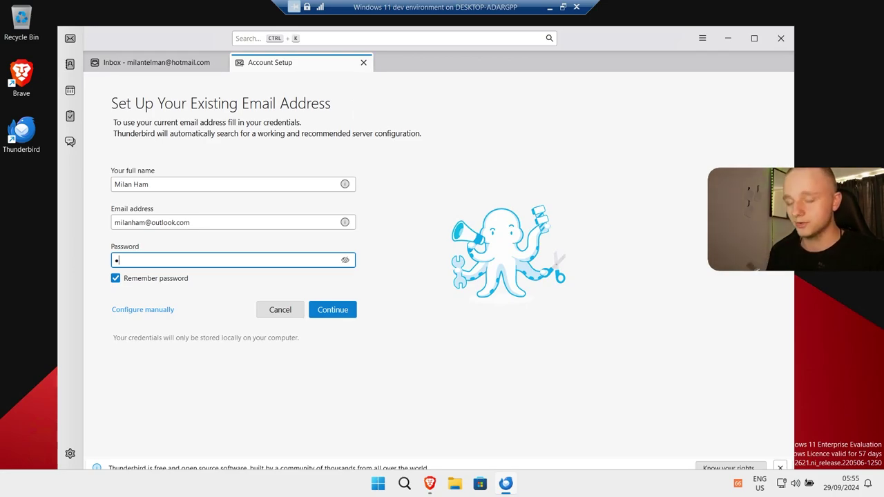
key(ctrl+v)
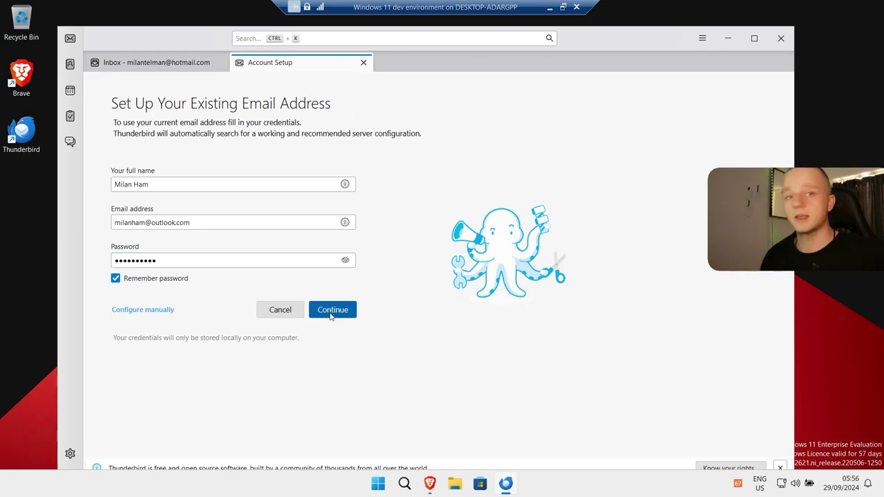
click(332, 310)
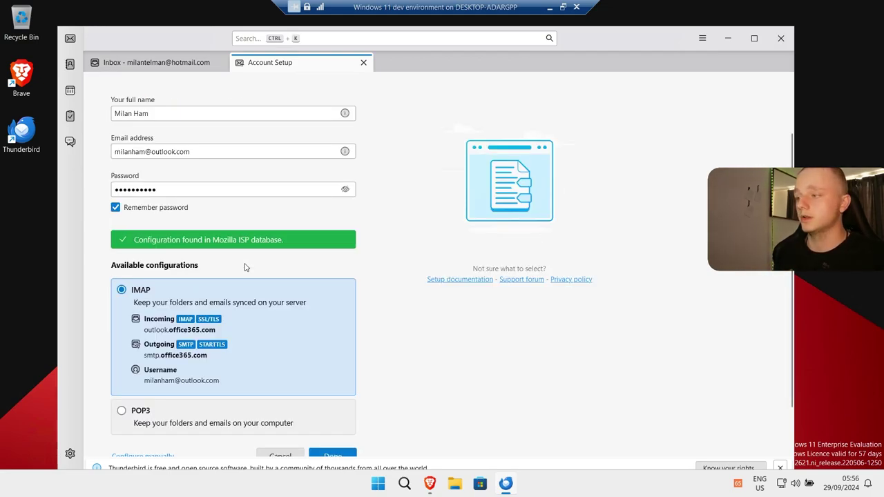
scroll(190, 290, down, 1)
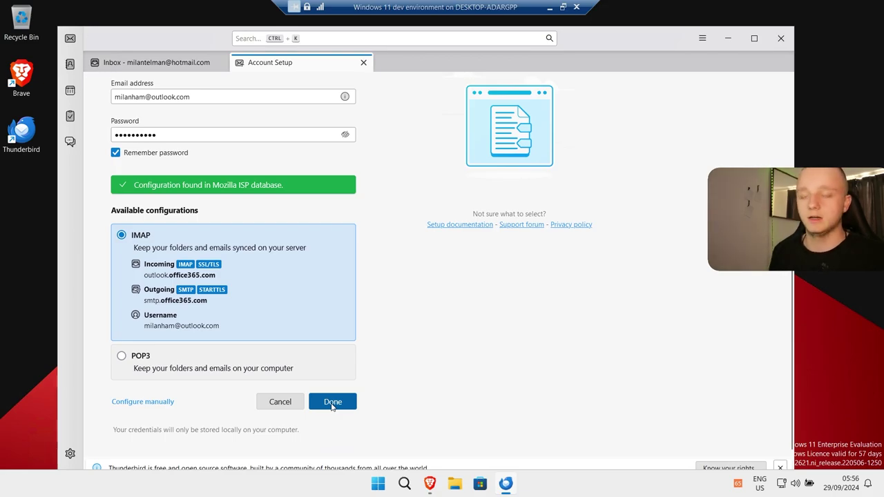
Accept the IMAP settings, sign in with the Microsoft password and grant Thunderbird mailbox access
click(332, 403)
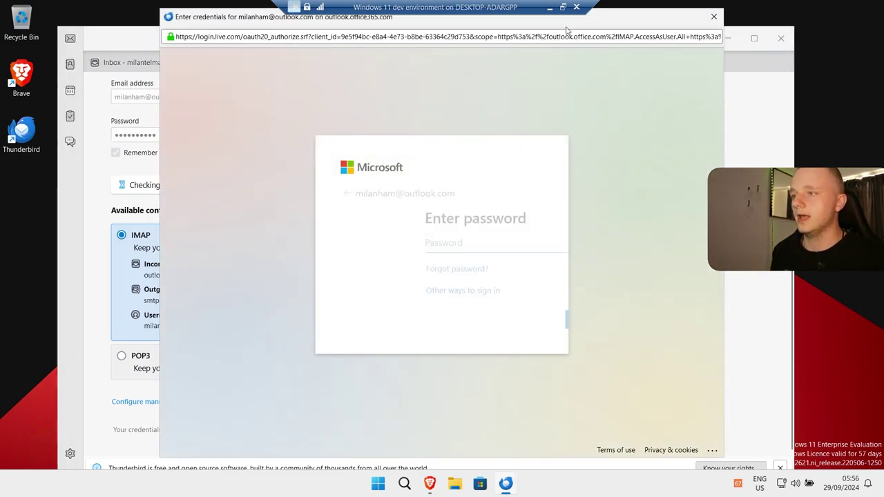
drag(614, 23, 599, 44)
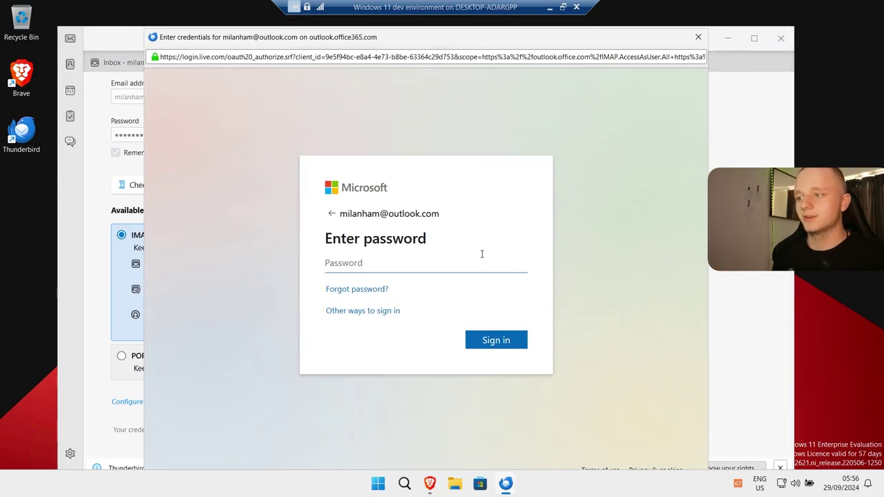
text(••)
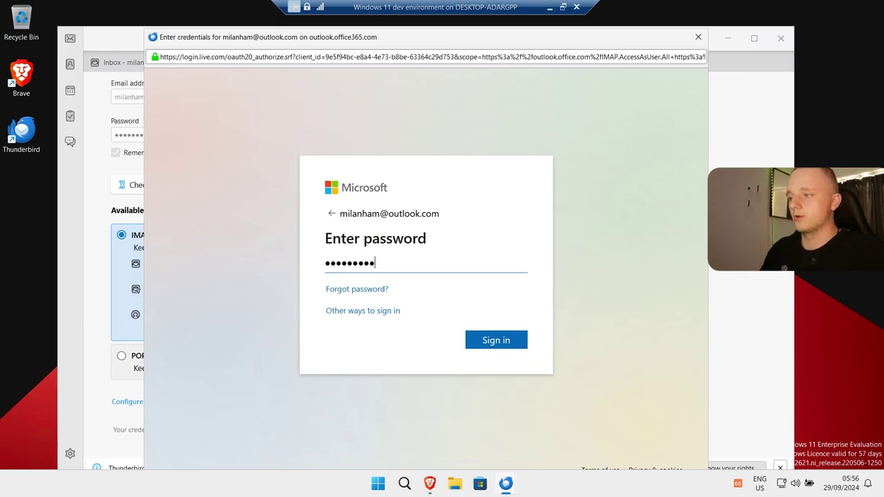
key(Return)
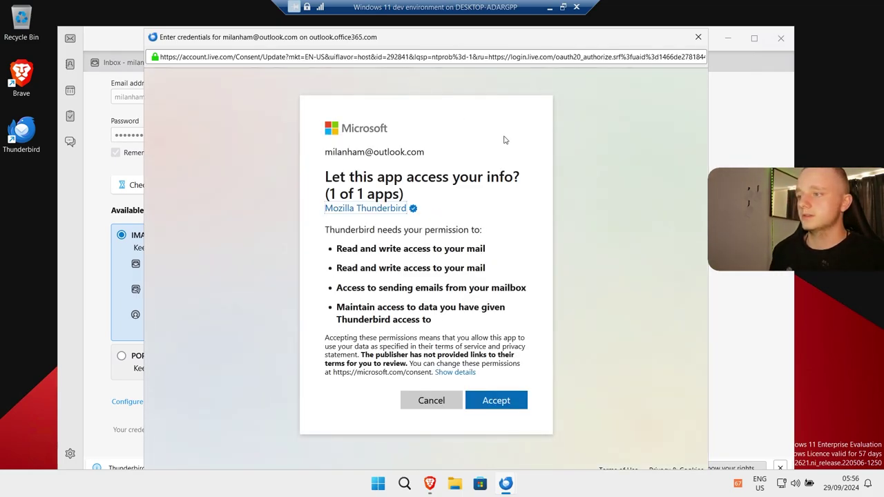
click(492, 400)
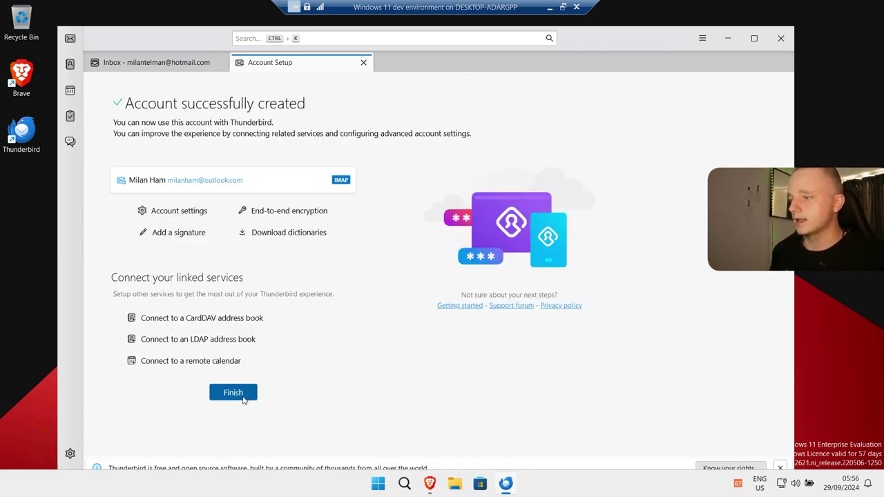
Finish account setup, check both accounts' folders, then quit Thunderbird with Alt+F4
click(233, 393)
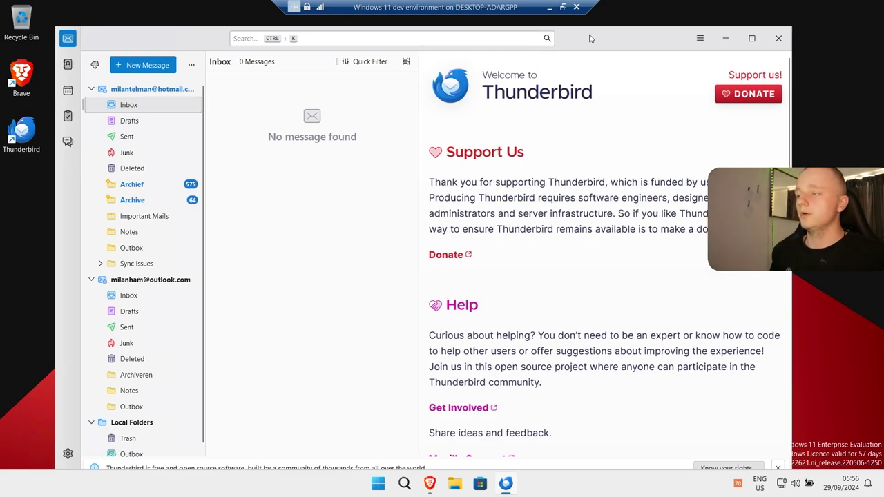
drag(593, 38, 598, 34)
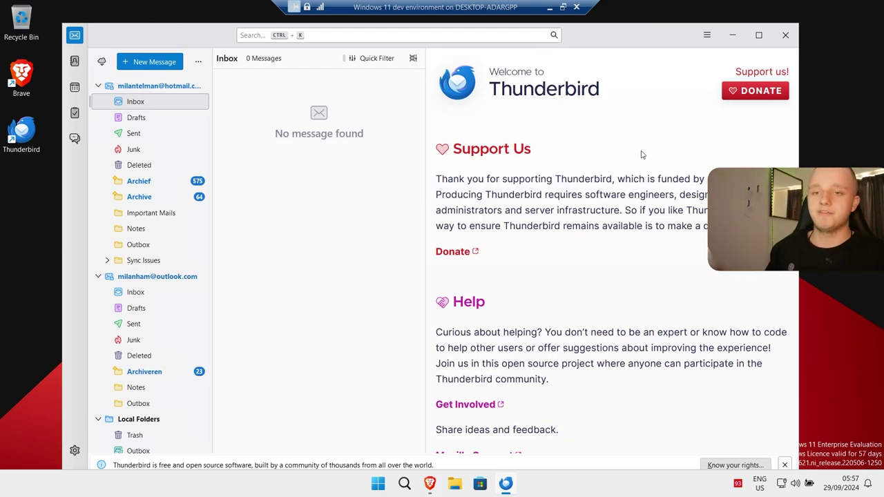
key(alt+F4)
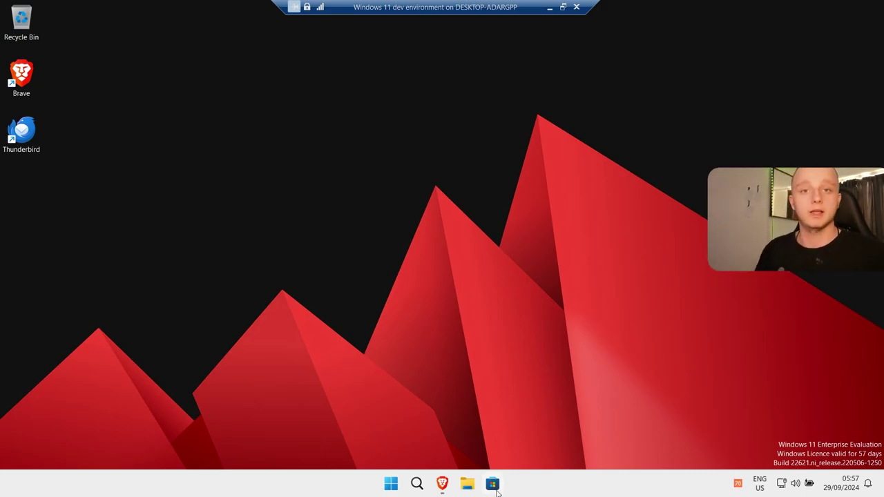
Open bluemail.me in Brave and choose 'Download for Windows 11, 10' from the download options
click(442, 484)
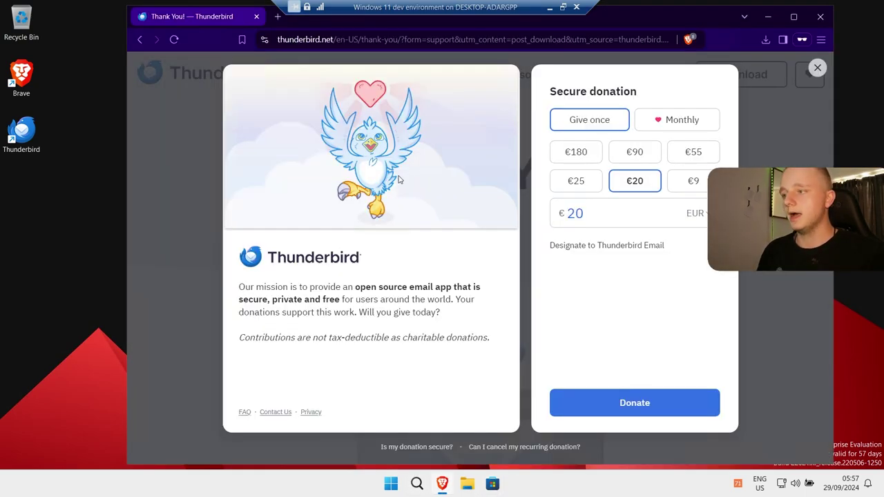
click(341, 39)
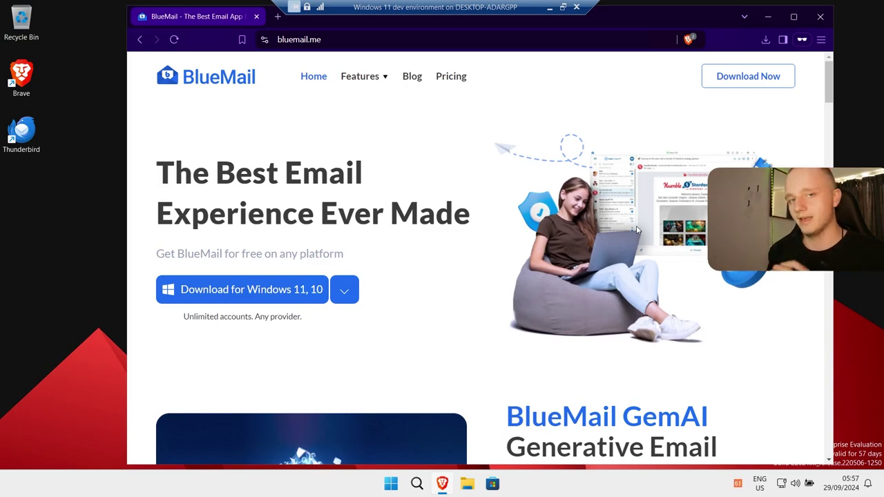
scroll(367, 221, down, 1)
click(347, 230)
scroll(360, 228, down, 1)
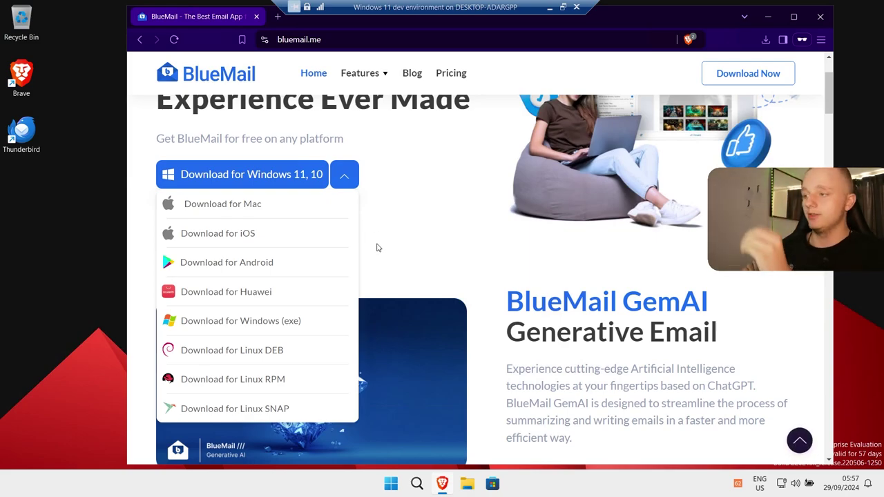
scroll(377, 247, down, 1)
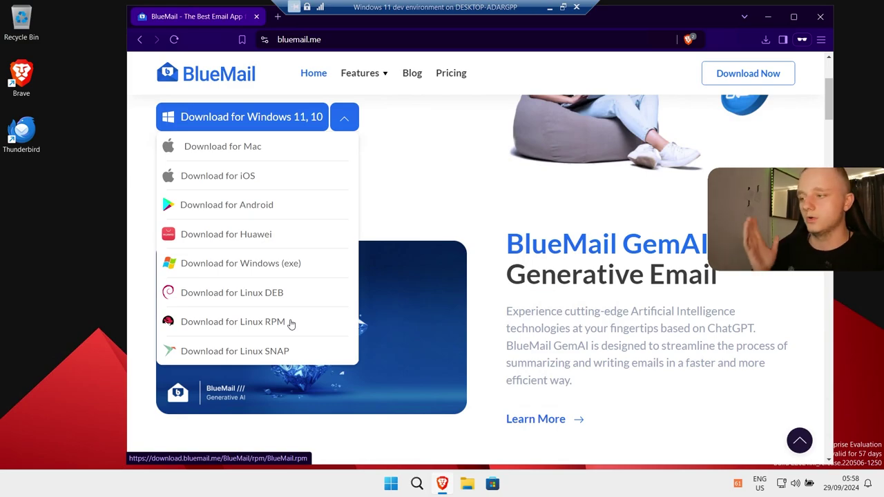
scroll(270, 304, up, 1)
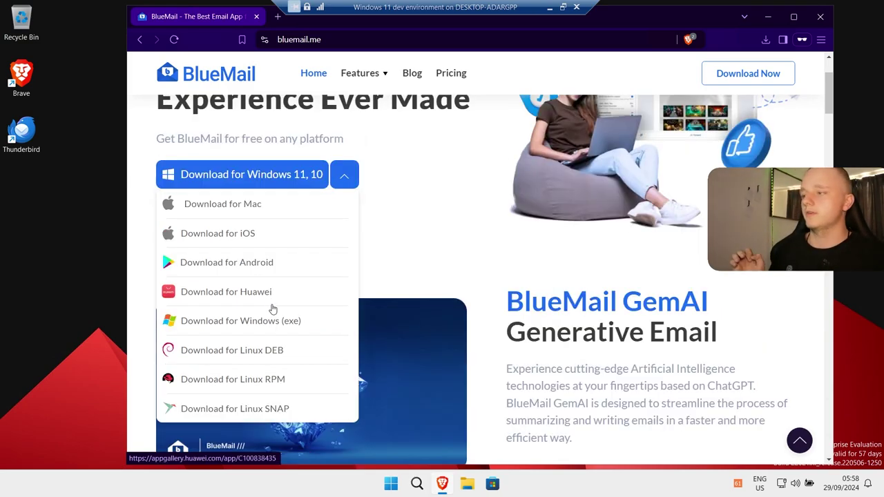
click(247, 177)
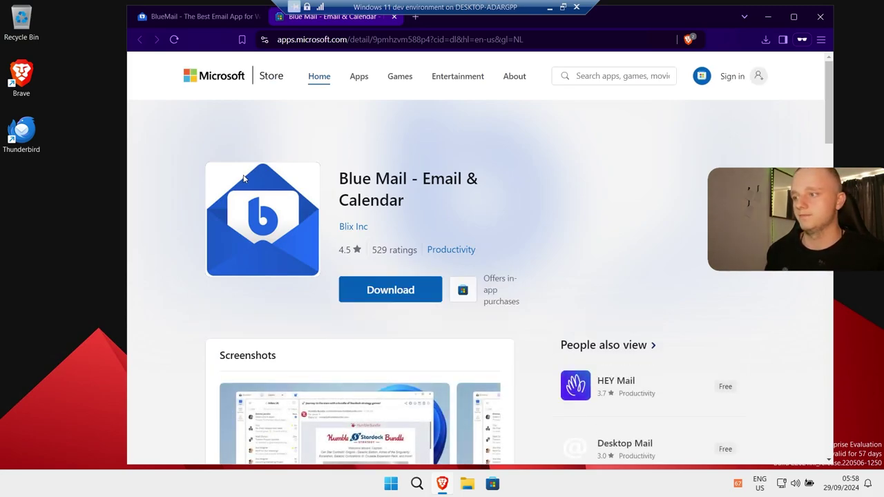
Save the Blue Mail - Email & Calendar Installer.exe to Downloads and run it
drag(649, 29, 605, 28)
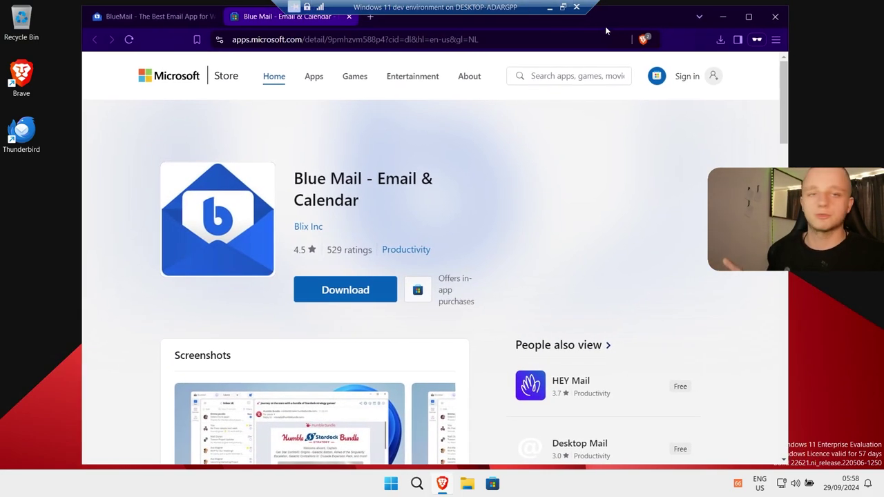
click(356, 288)
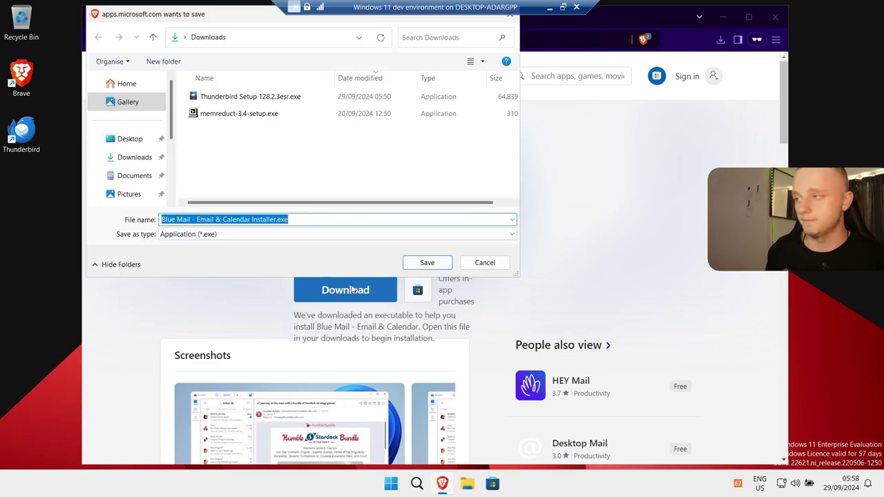
click(427, 263)
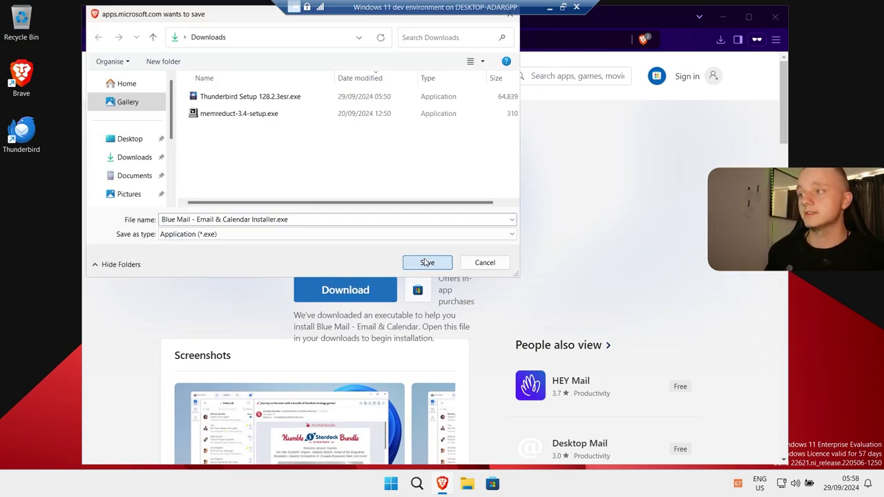
click(717, 38)
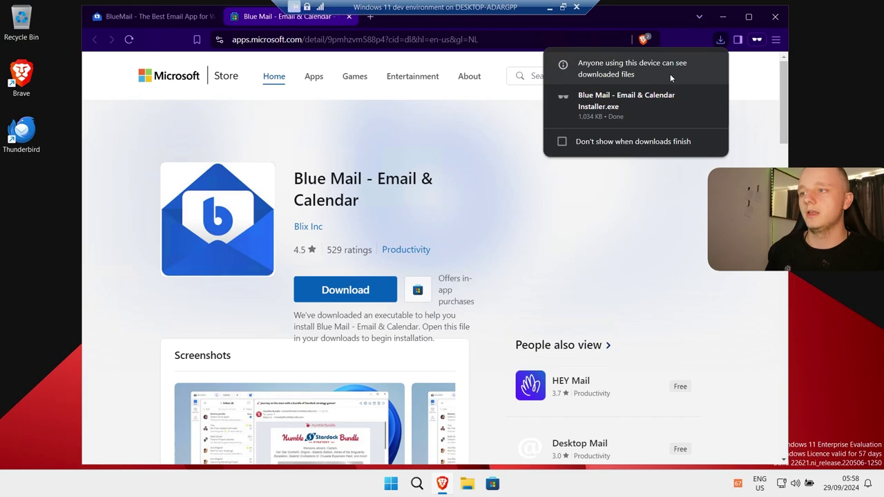
mouse_move(609, 111)
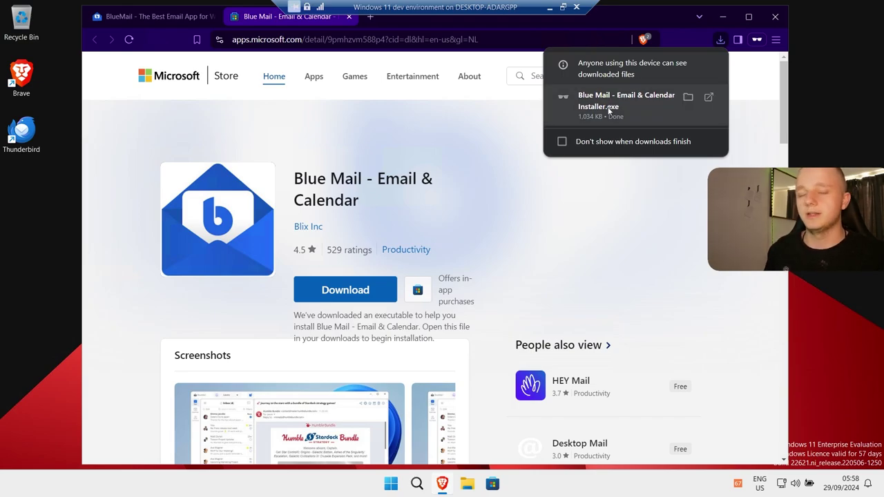
click(609, 105)
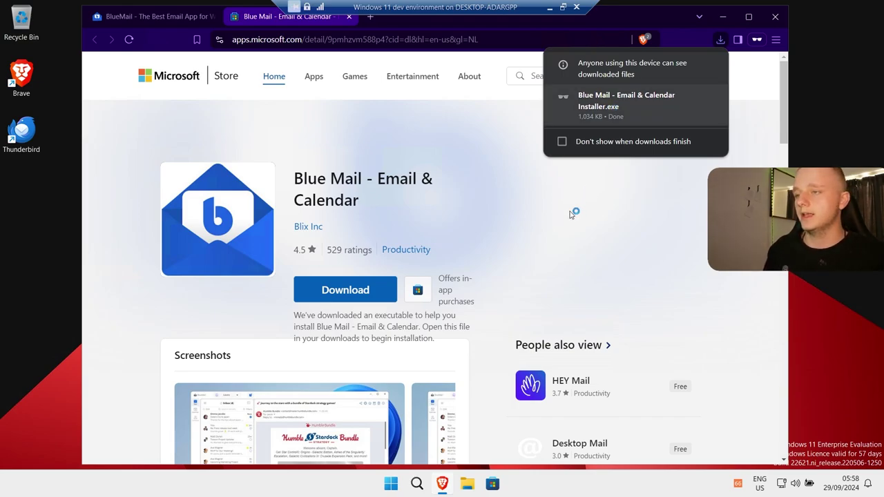
Minimise Brave and let the BlueMail installer finish to the welcome screen
click(723, 19)
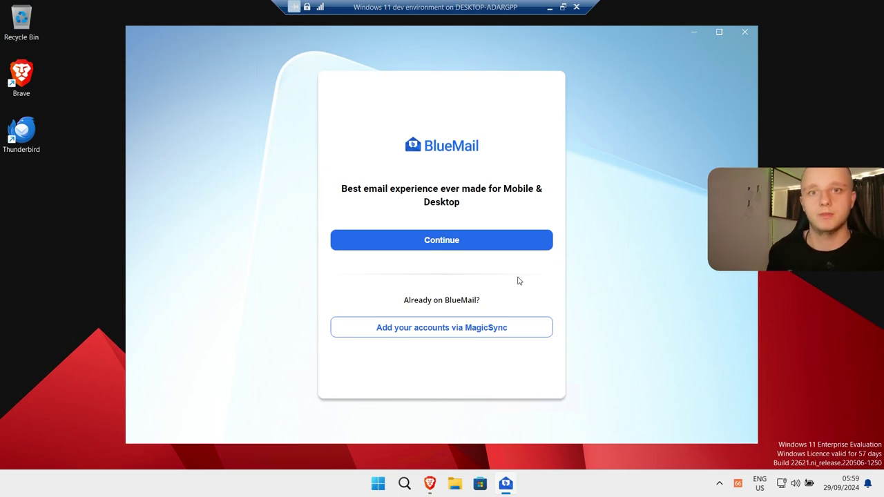
Preview the Continue and MagicSync number screens, then return to the BlueMail welcome screen
click(469, 244)
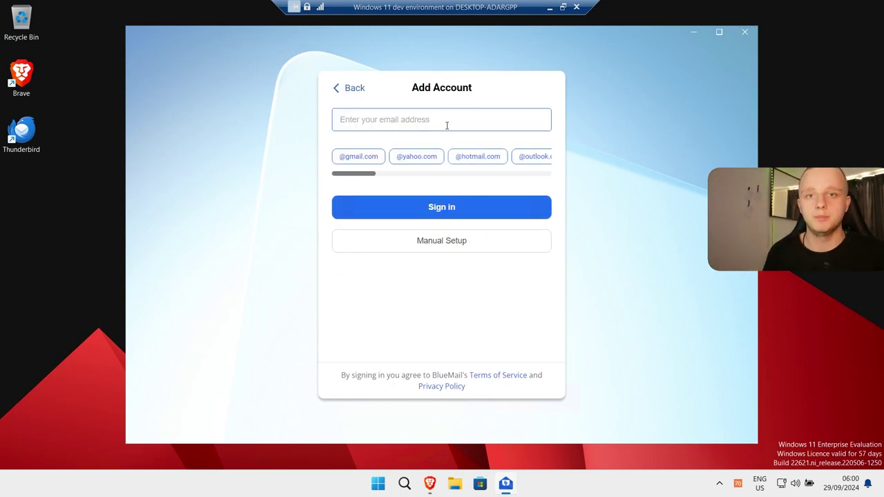
click(351, 88)
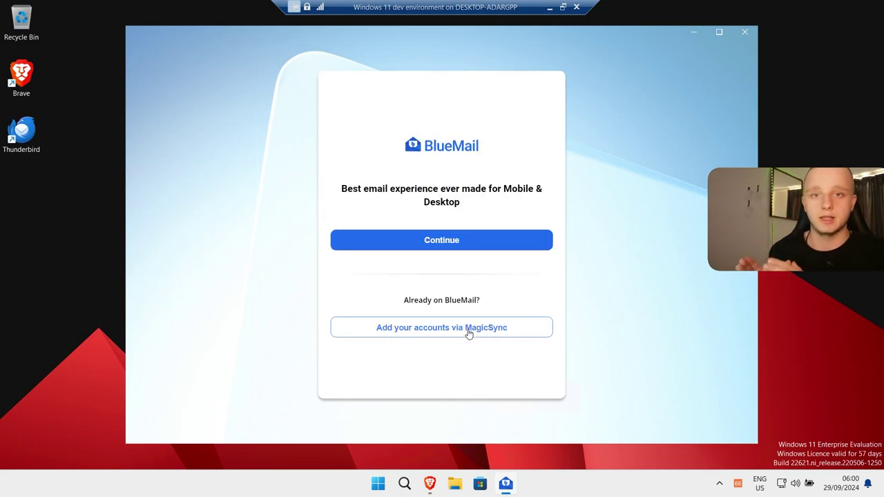
click(469, 333)
click(463, 356)
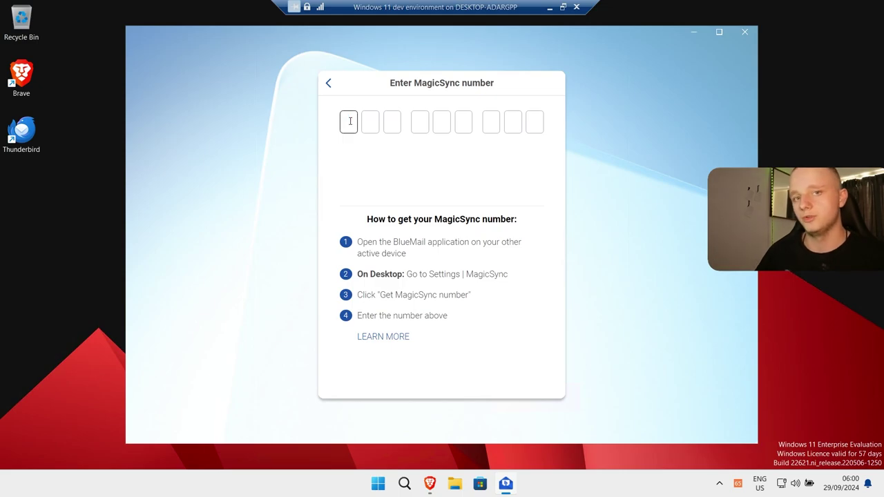
click(328, 82)
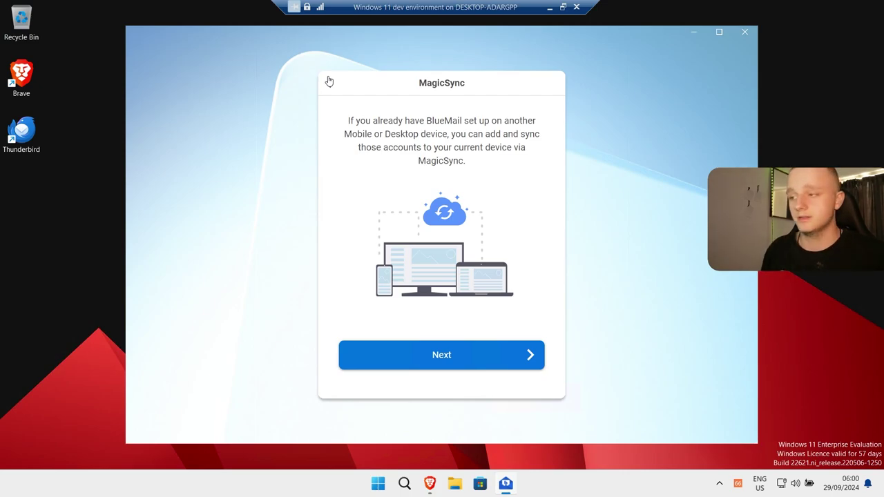
click(329, 86)
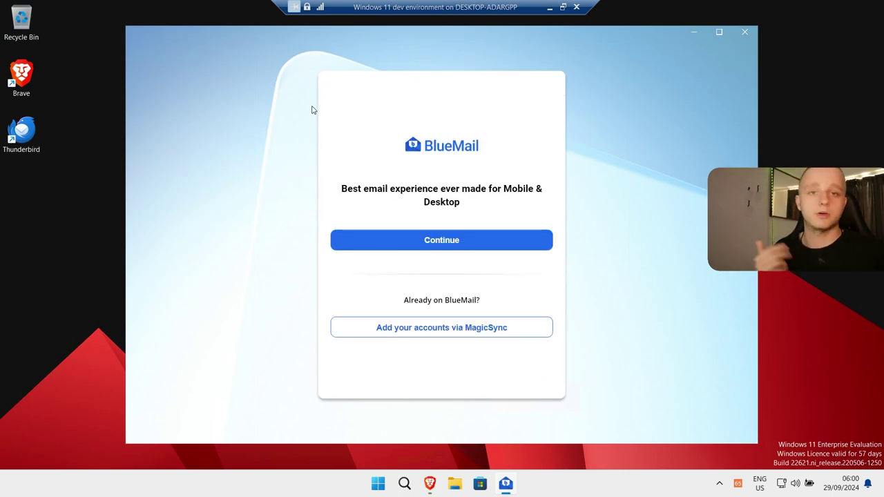
Enter the hotmail address in BlueMail's Add Account form and sign in
click(446, 243)
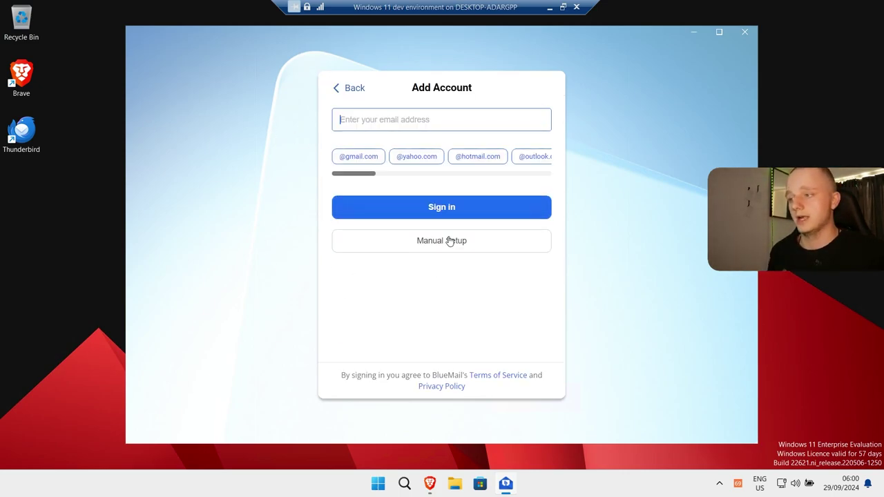
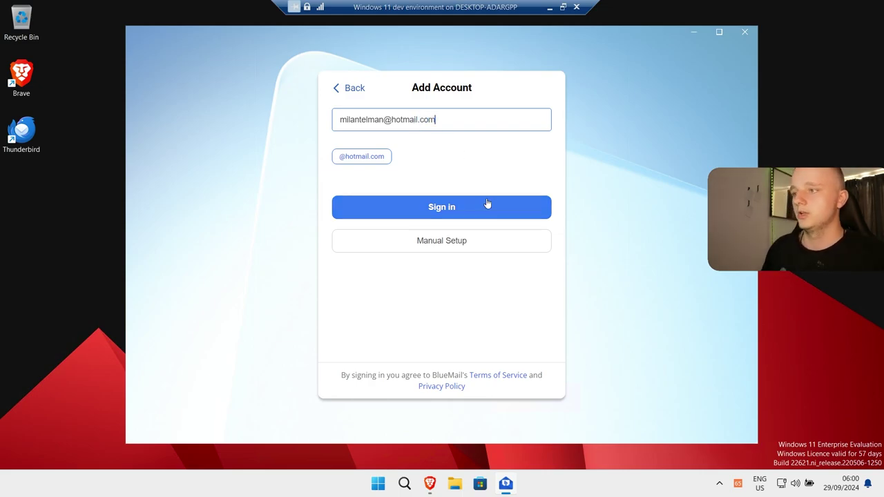
click(451, 217)
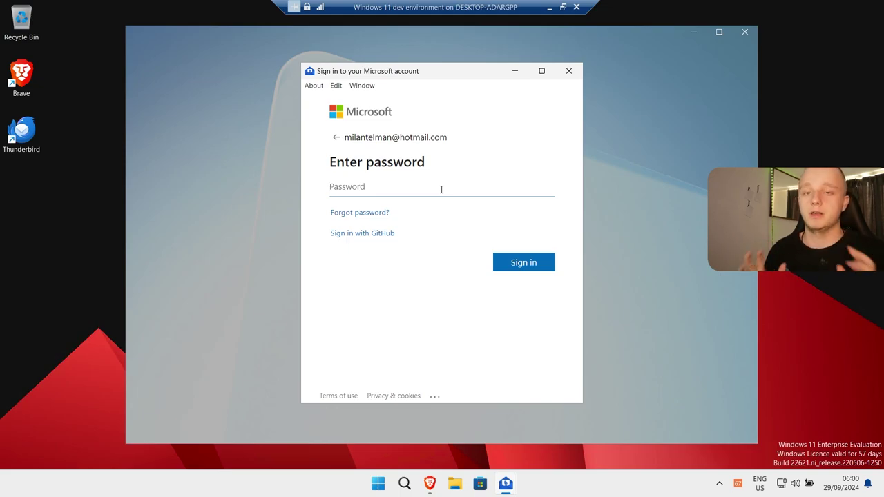
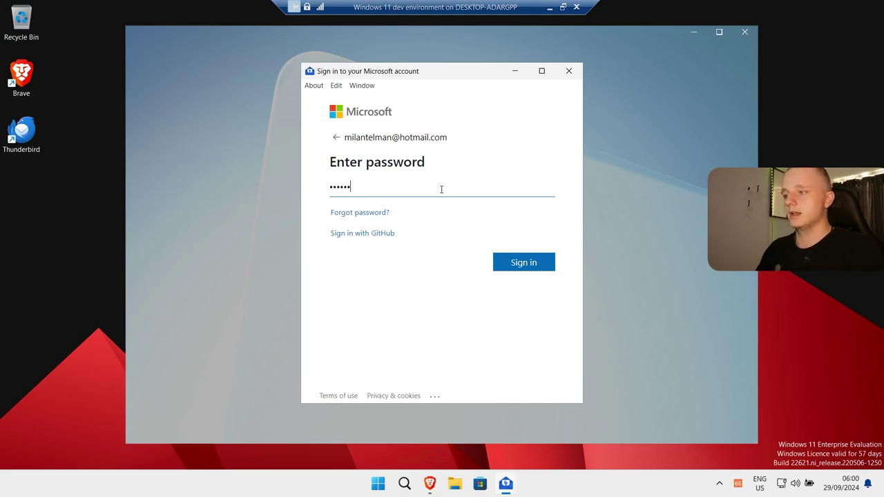
Submit the Hotmail account password and the emailed security code to pass Microsoft verification
key(Return)
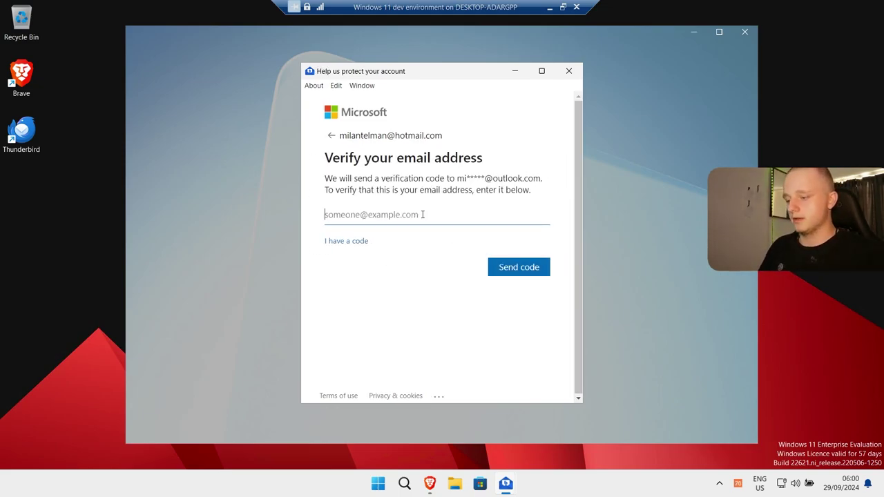
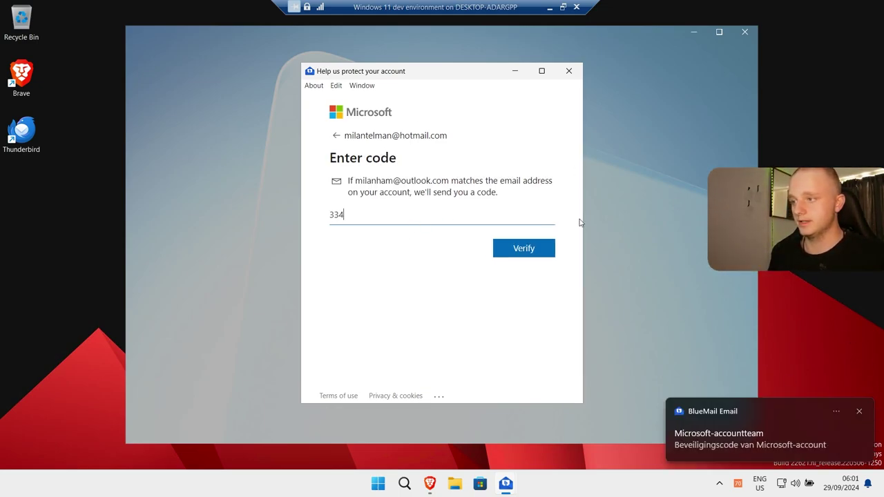
click(860, 411)
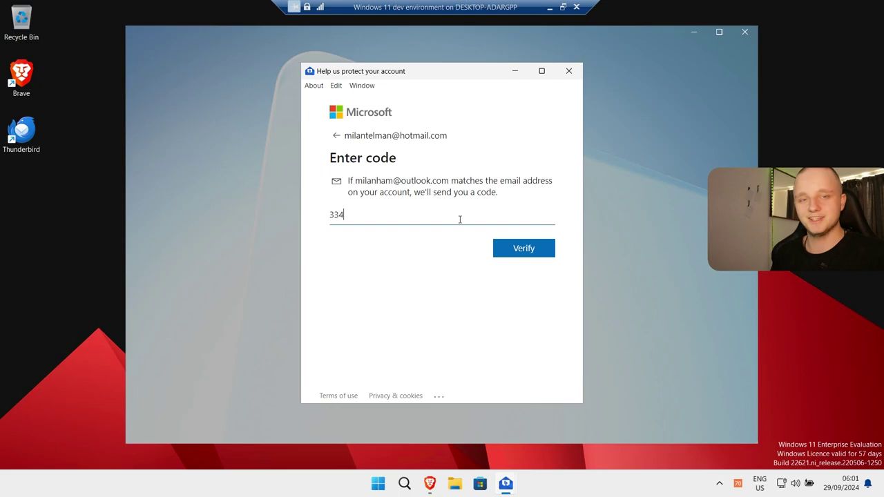
key(Return)
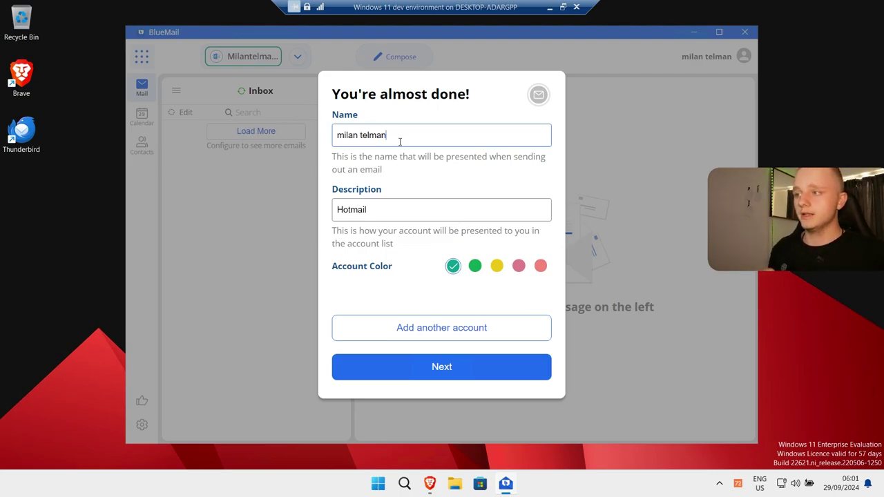
Set the sender name to the user's name plus 'Hotmail' and the description to 'Main Email Adres'
drag(373, 136, 331, 140)
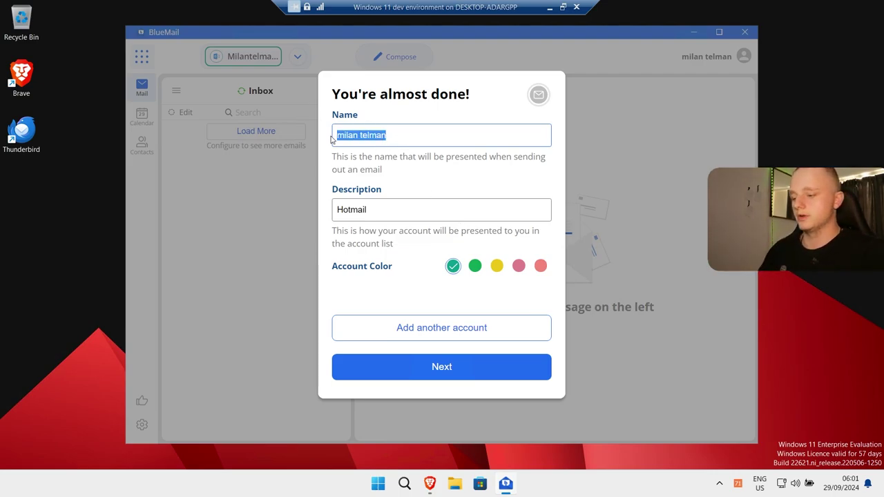
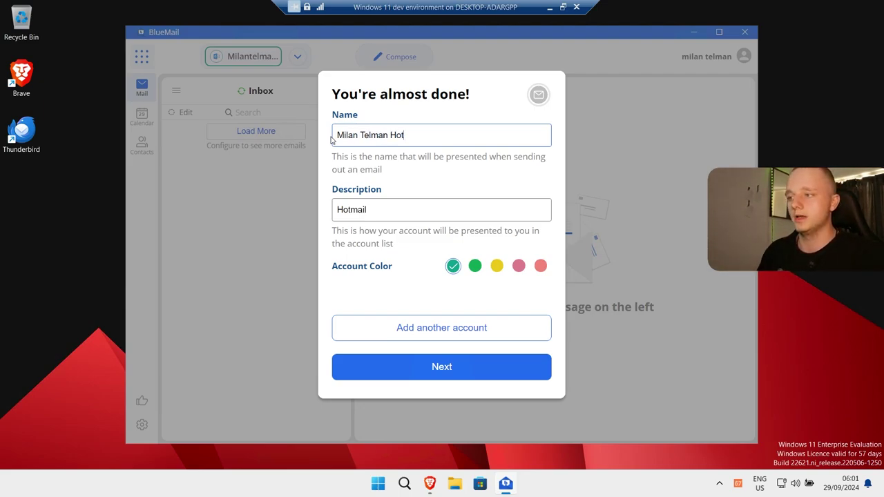
text(mail.)
key(BackSpace)
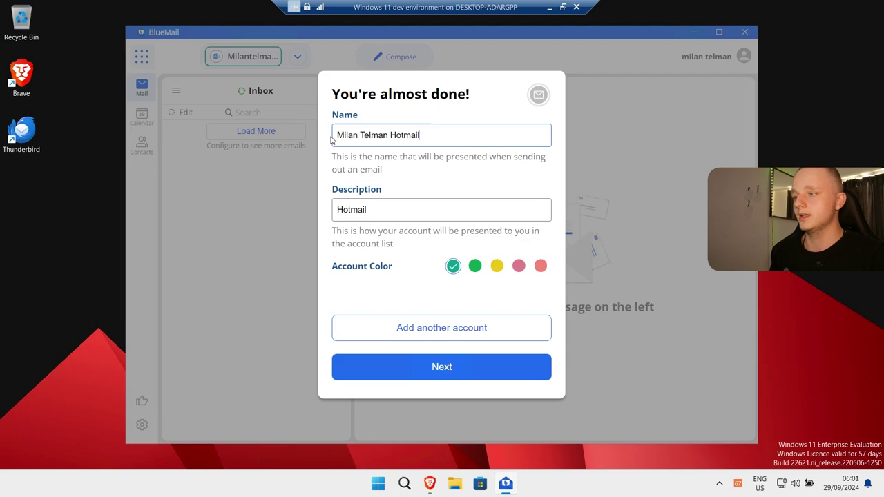
click(397, 210)
key(ctrl+a)
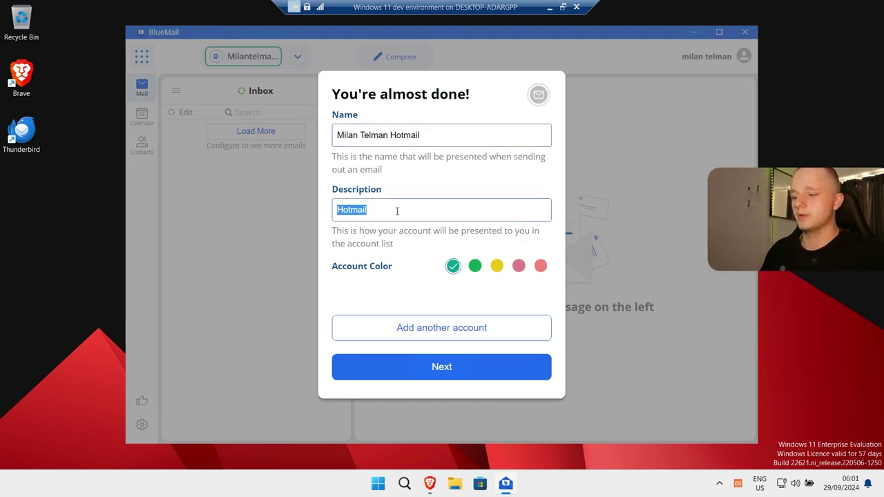
text(Main Email Adres)
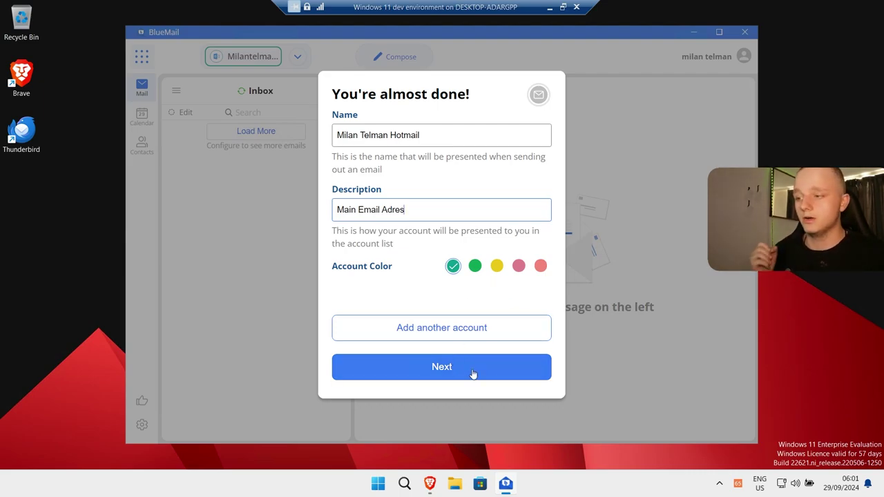
click(473, 374)
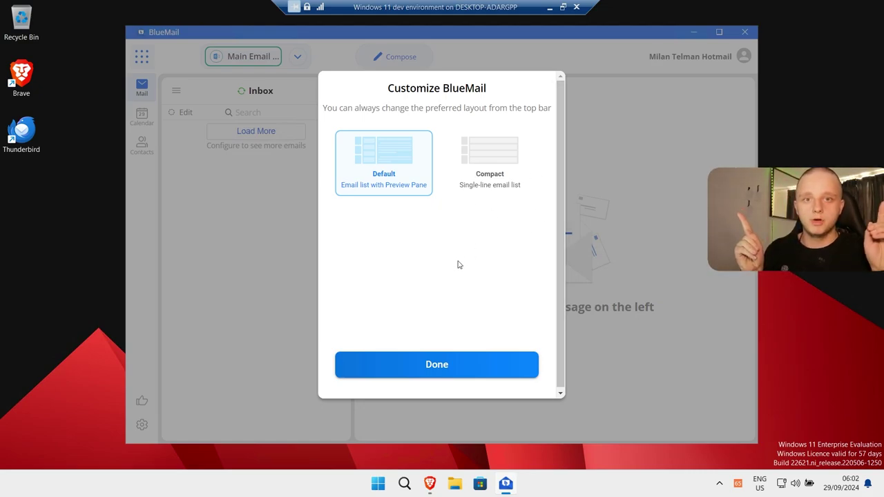
Accept the Default email list layout and decline the welcome tour
click(454, 366)
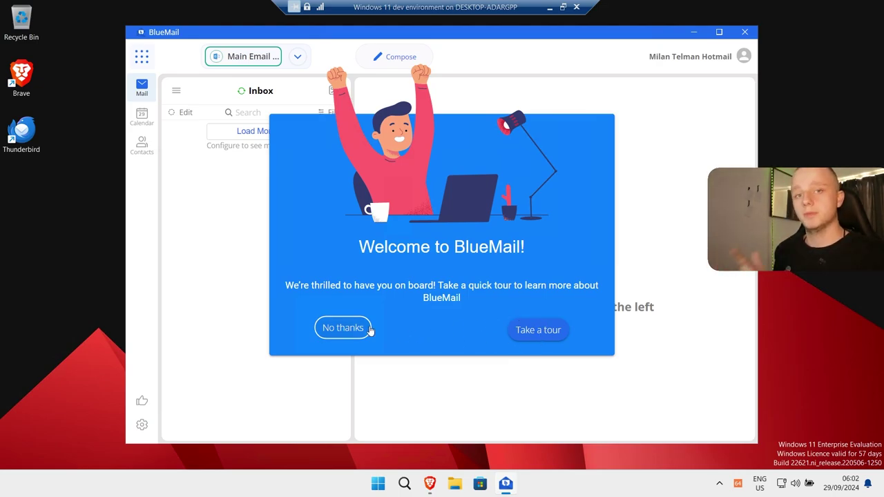
click(347, 329)
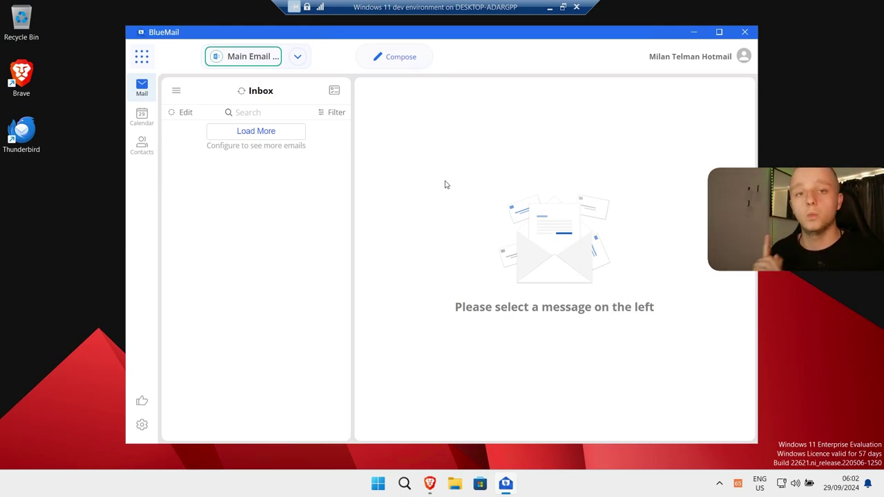
Set Days To Sync for Inbox / Sent and Exchange Accounts to Unlimited, then show the account list
click(270, 138)
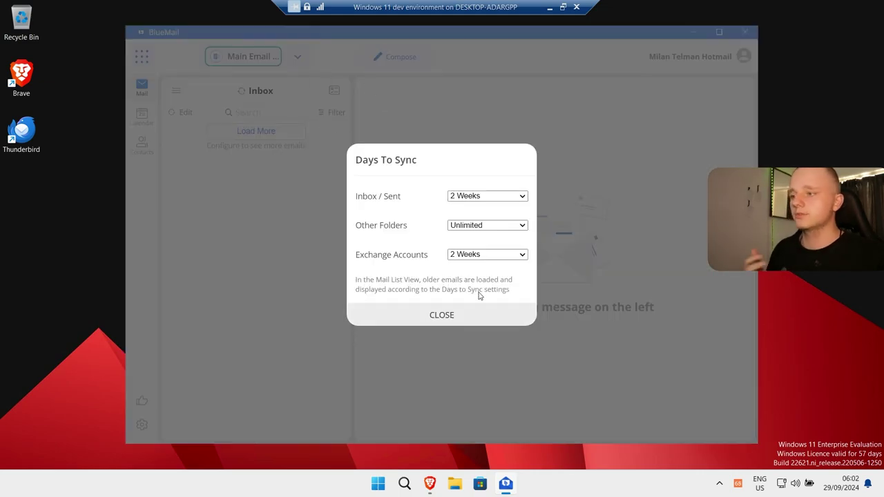
click(452, 317)
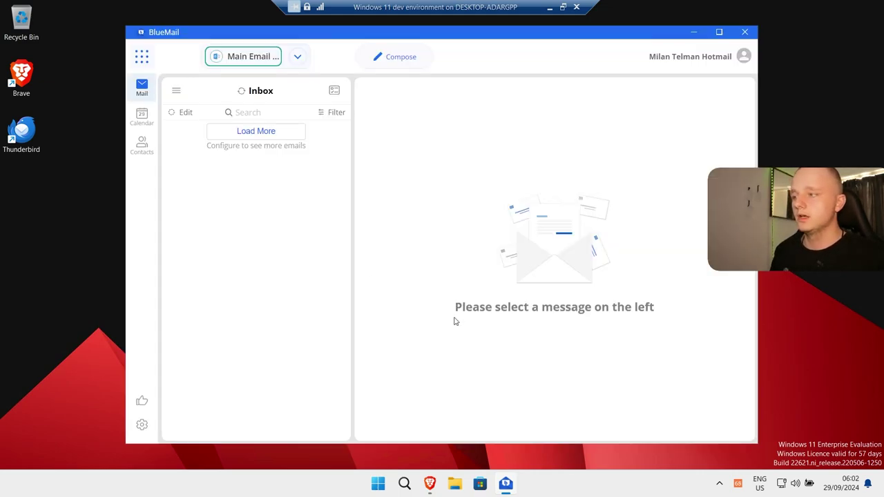
click(268, 135)
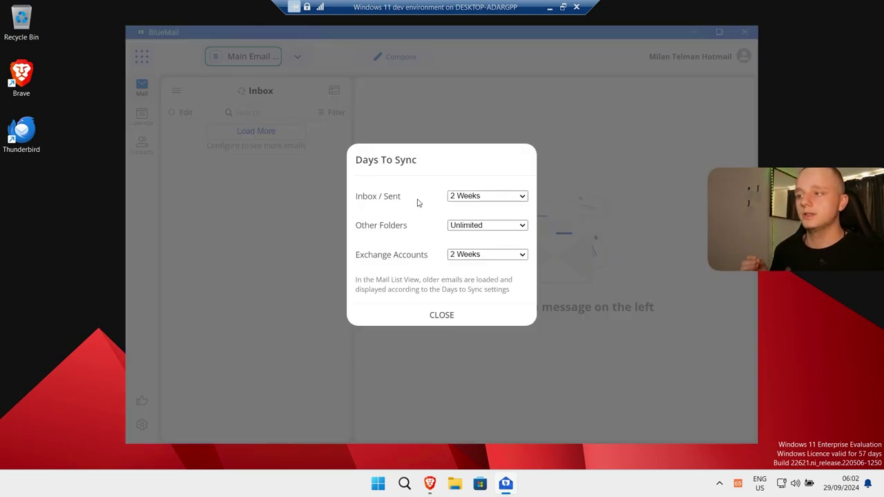
click(466, 196)
click(483, 276)
click(482, 255)
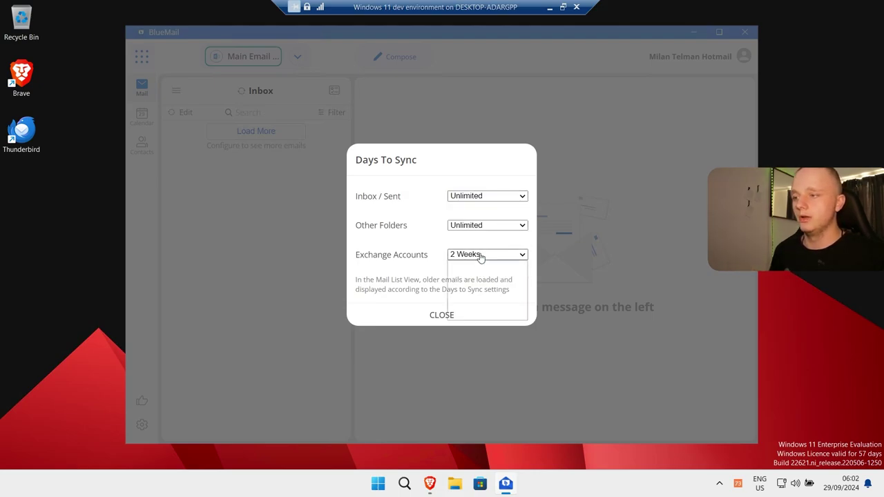
click(477, 314)
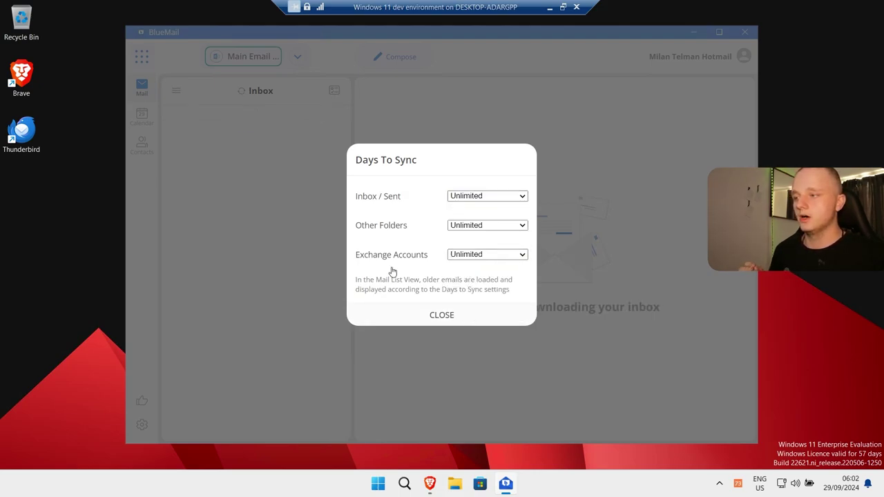
click(442, 316)
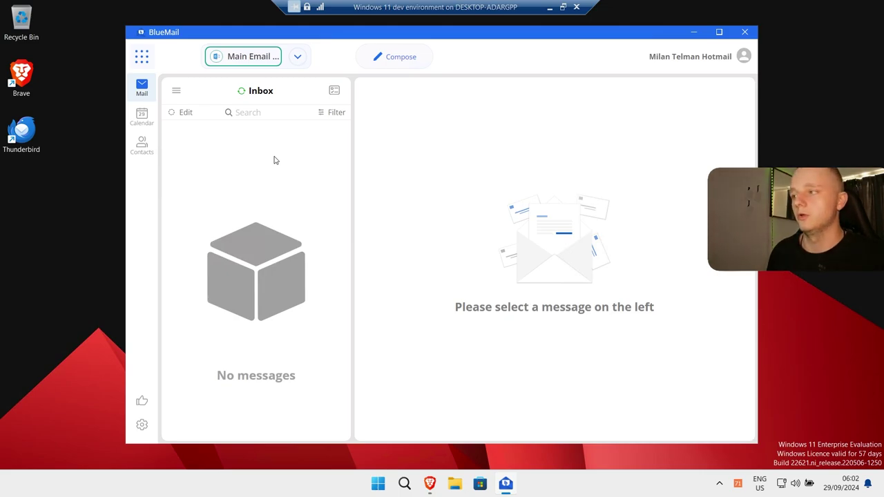
click(297, 58)
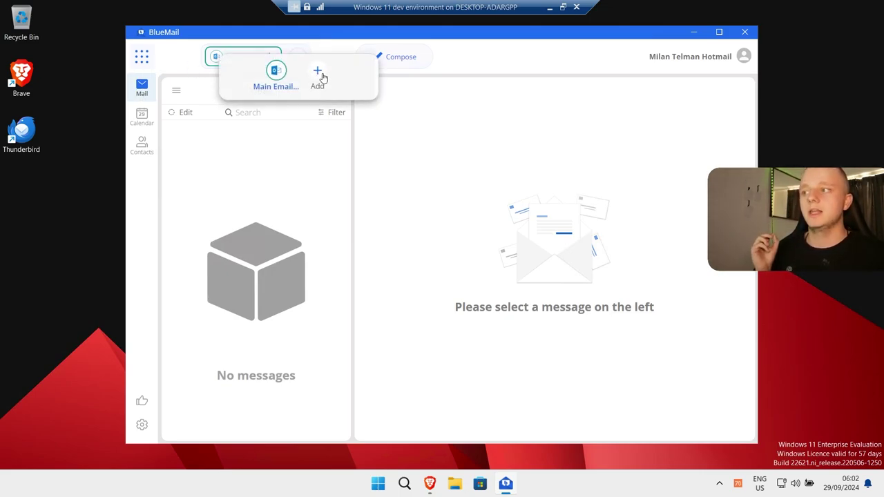
Add a second account by entering its Gmail address, sending sign-in to Brave
click(319, 74)
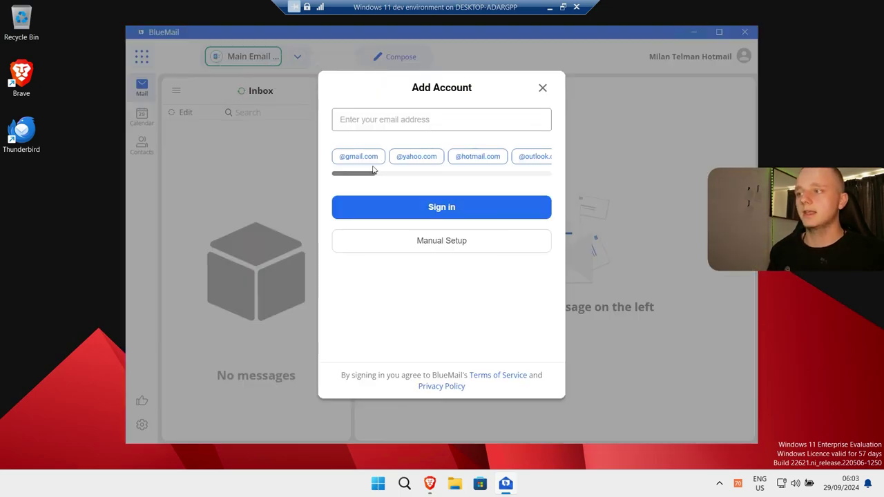
click(419, 120)
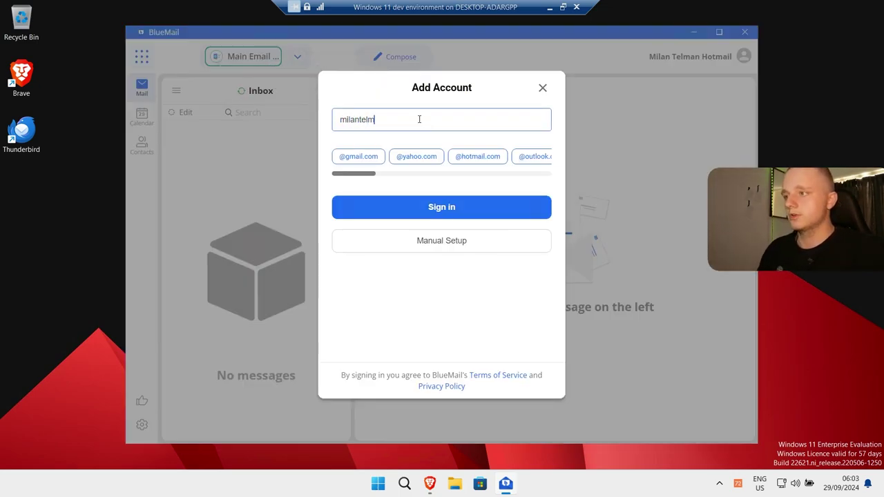
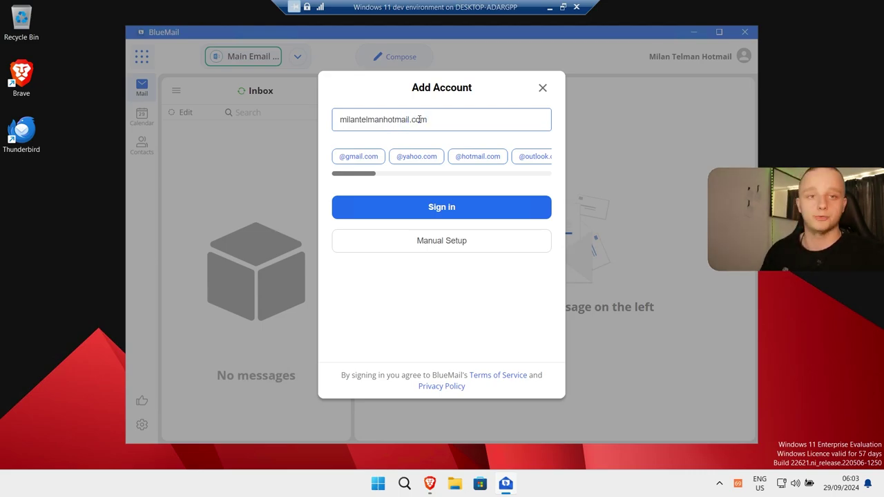
key(Return)
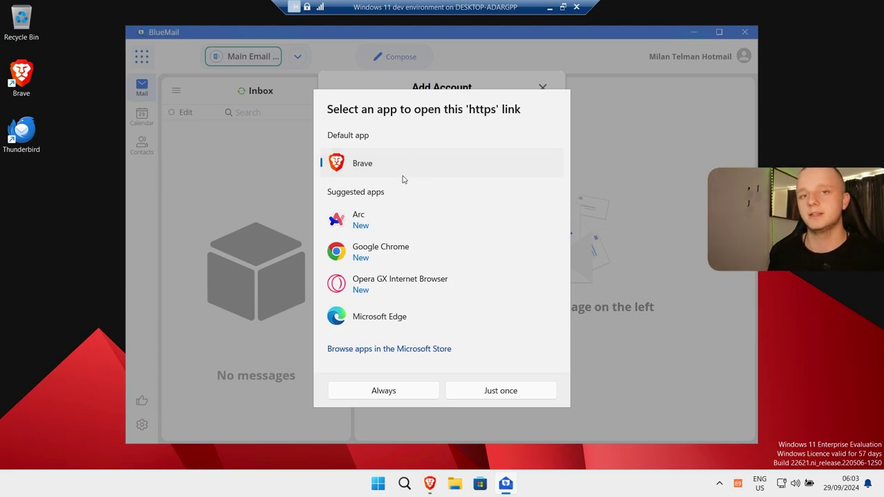
click(391, 398)
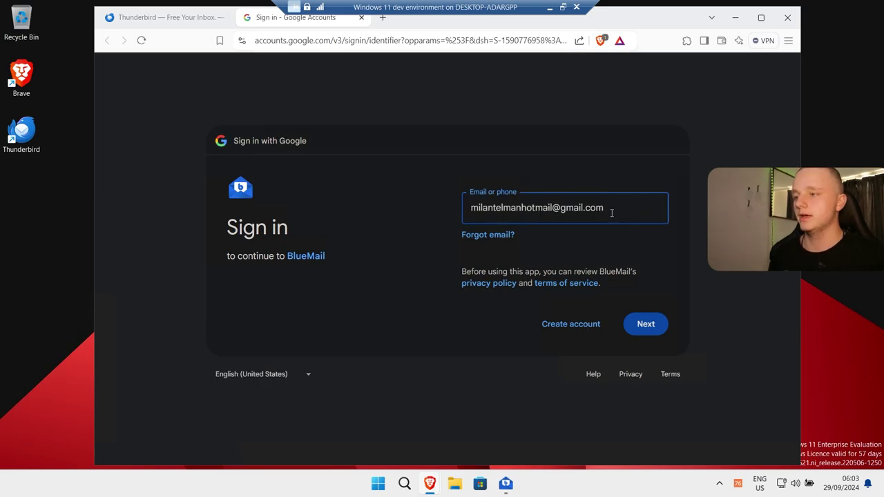
Grant BlueMail access to the Google account and always allow weboauth.bluemail.me to open BlueMail
click(657, 330)
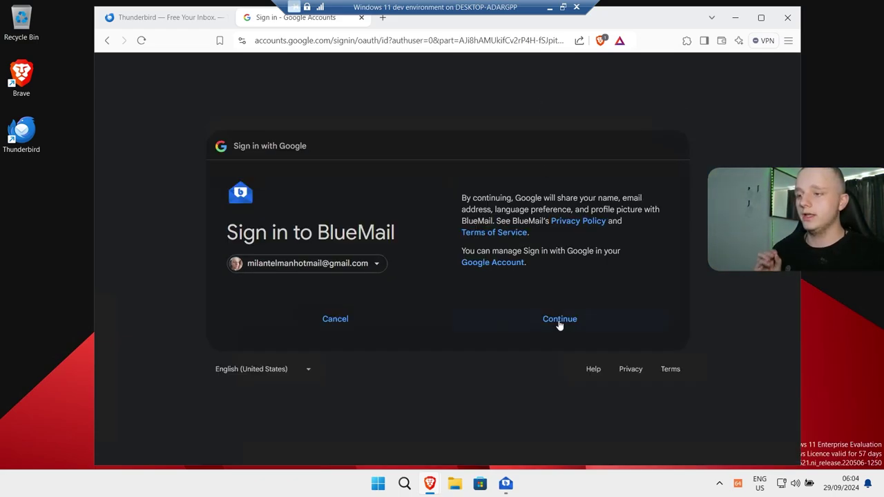
click(559, 323)
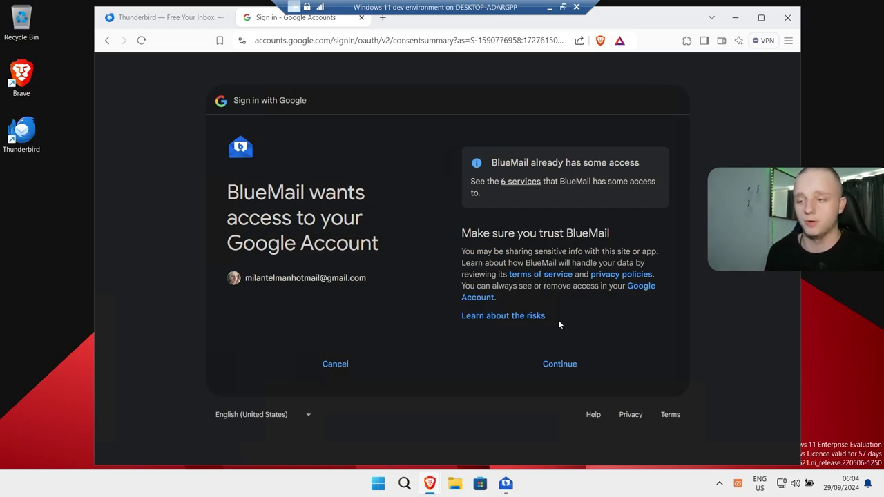
click(547, 370)
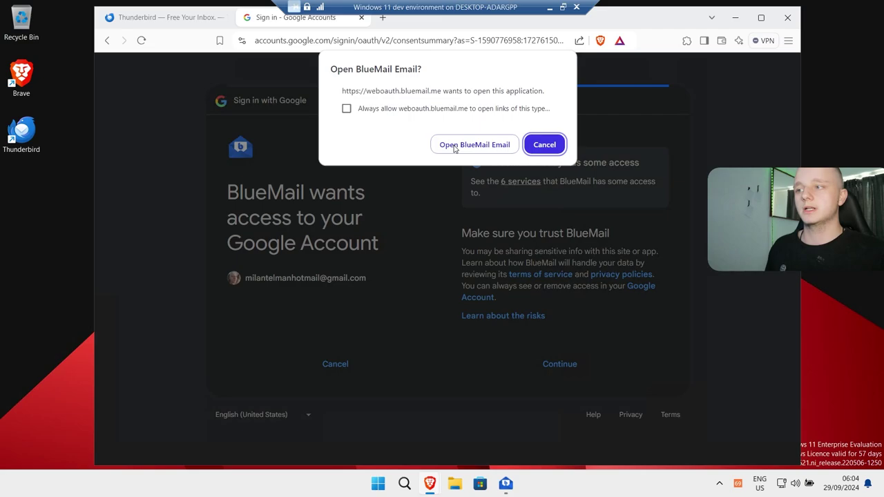
click(402, 109)
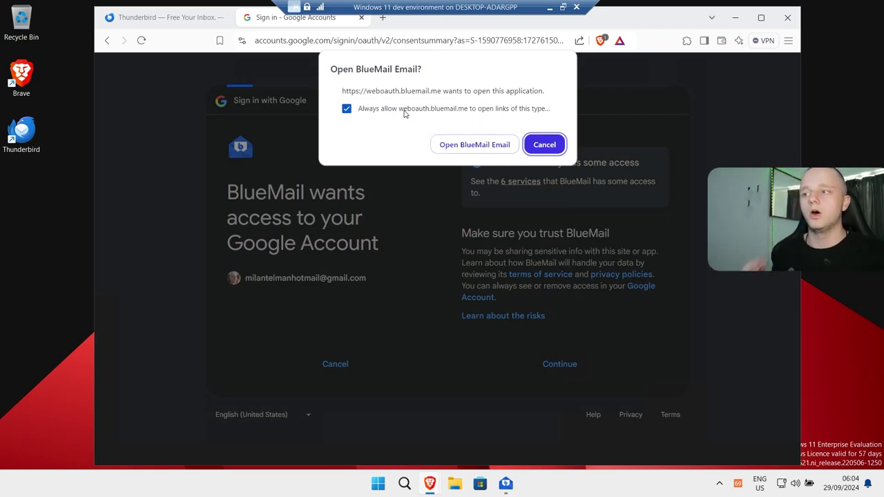
click(465, 147)
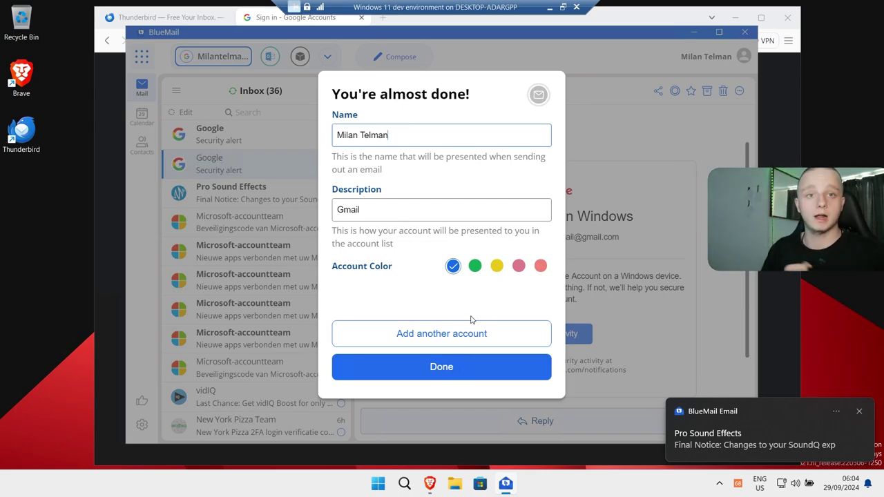
Confirm the Gmail account details and check both accounts in the account switcher
click(460, 367)
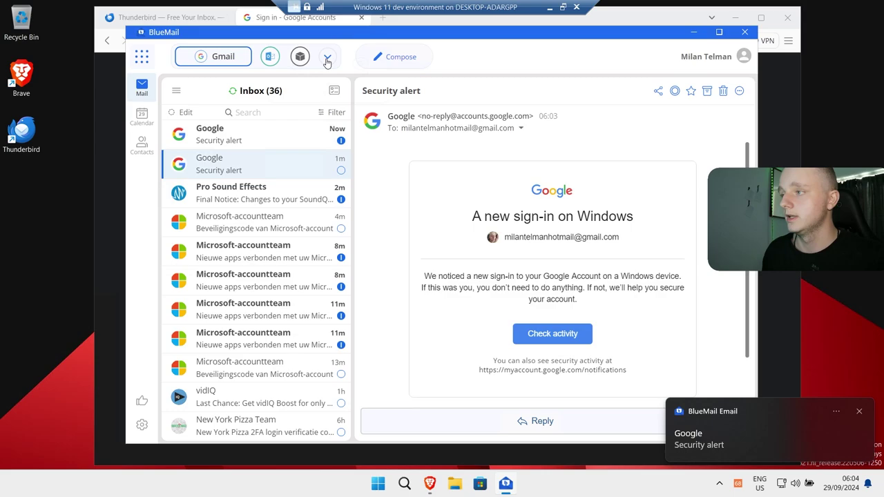
click(328, 61)
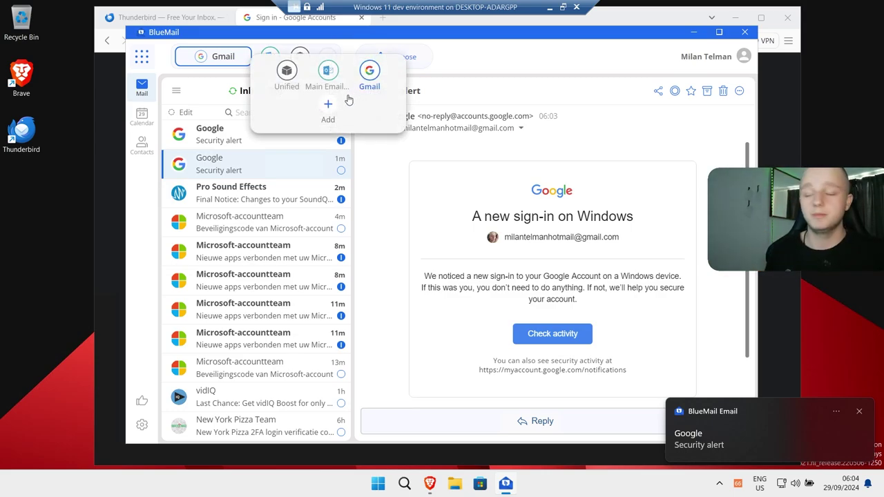
click(450, 87)
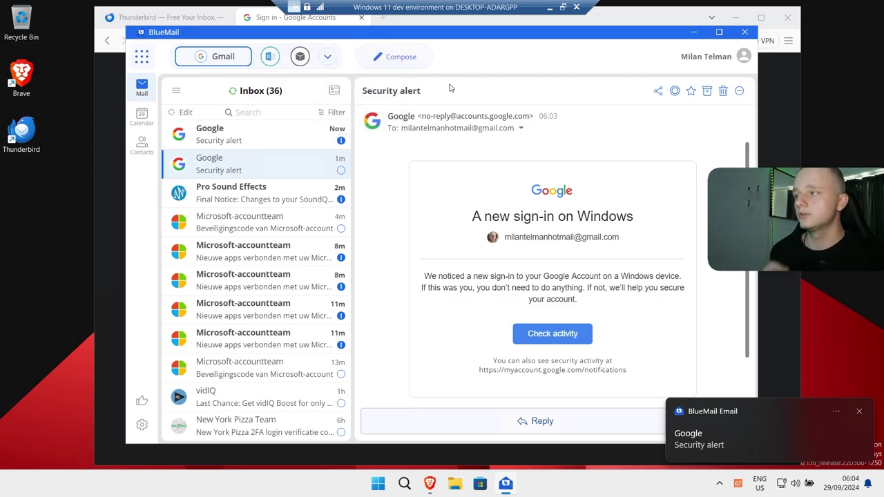
Set Dark Mode to Dark in Global Settings, then close the Brave window behind BlueMail
click(143, 427)
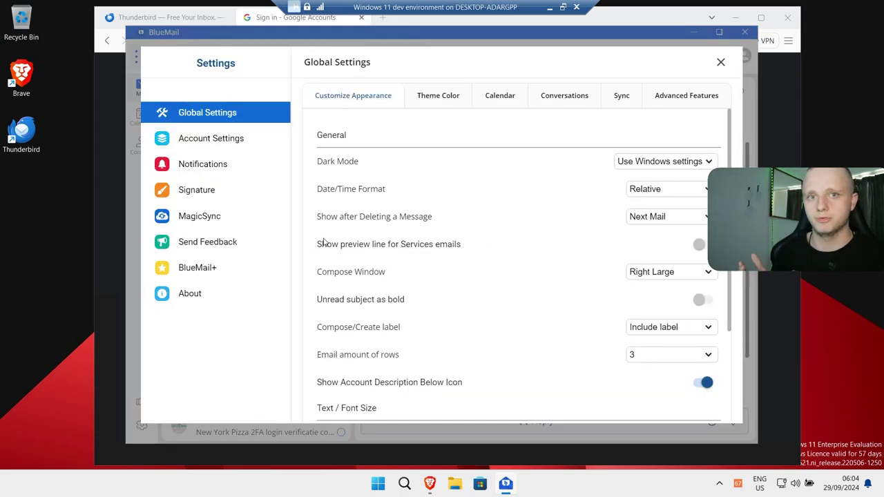
click(622, 161)
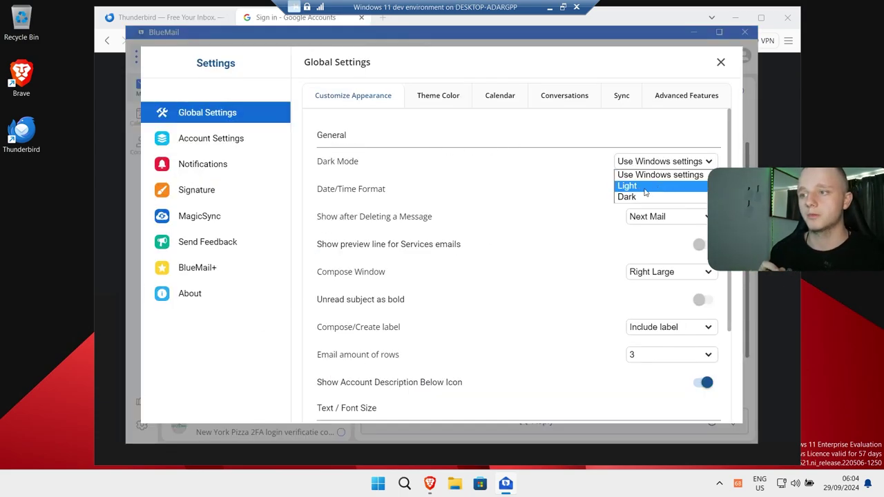
click(629, 201)
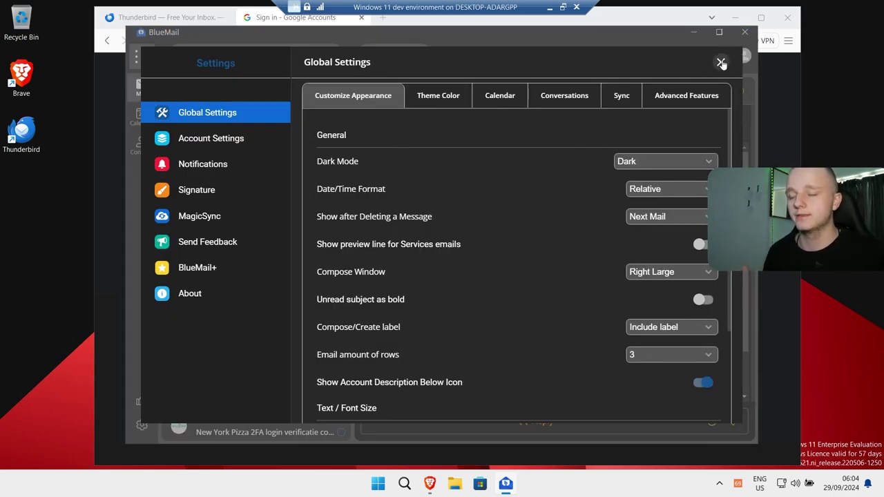
click(720, 62)
mouse_move(636, 37)
mouse_down()
mouse_move(612, 38)
mouse_move(635, 36)
mouse_move(633, 48)
mouse_up()
click(792, 21)
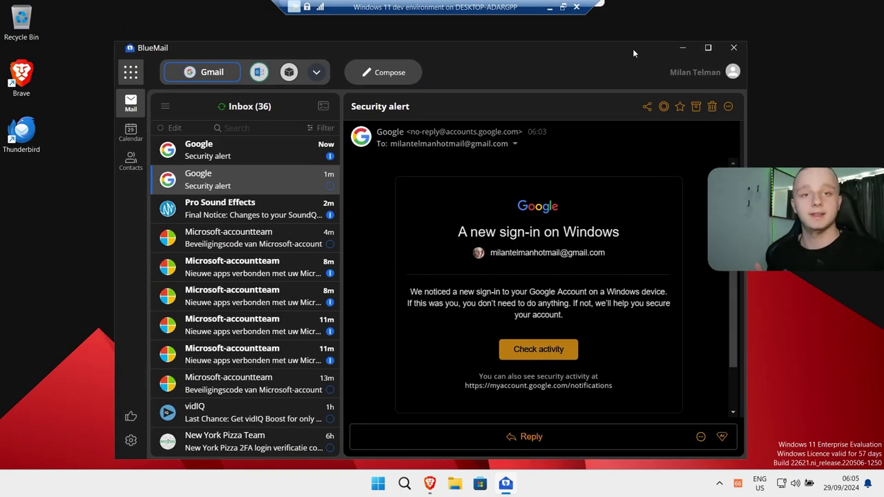
Read Google's newest Security alert about BlueMail's granted access and glance at the account list
click(260, 159)
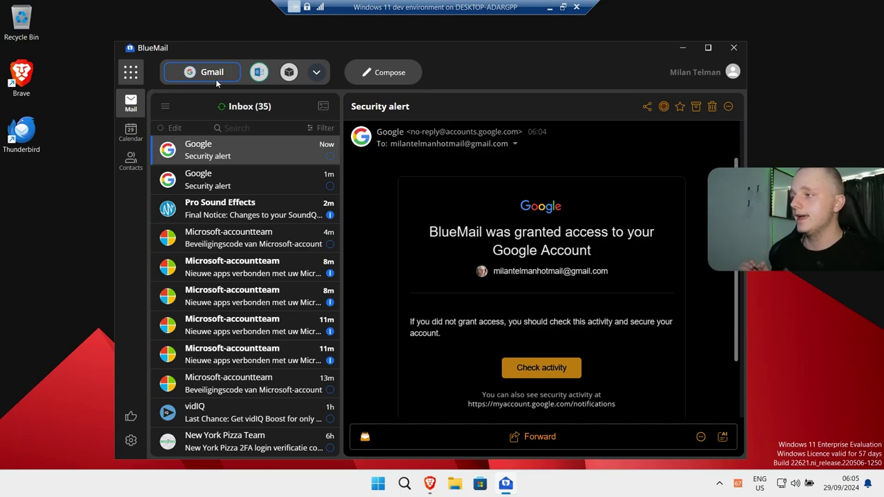
click(316, 73)
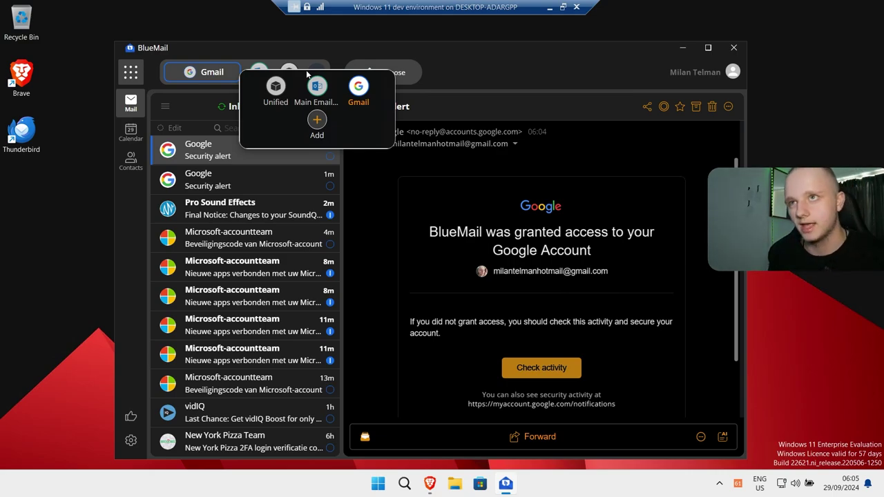
click(713, 73)
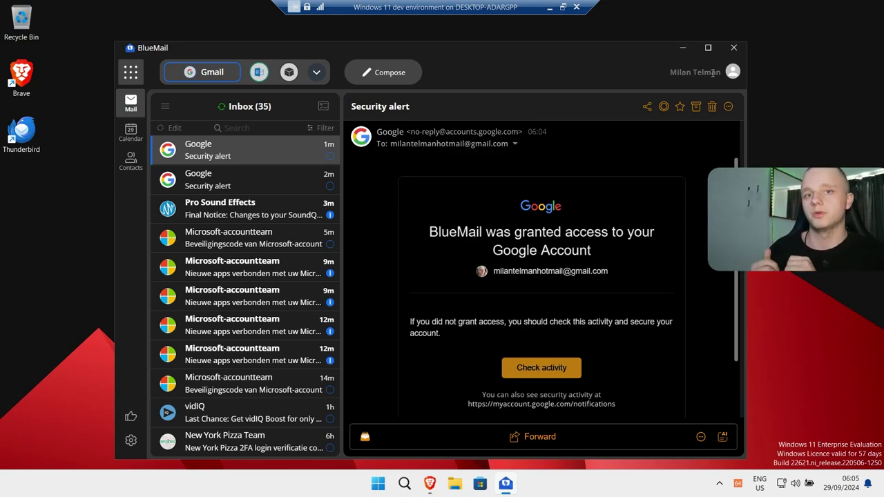
Go to the MagicSync page in Settings and start MagicSync setup
click(130, 441)
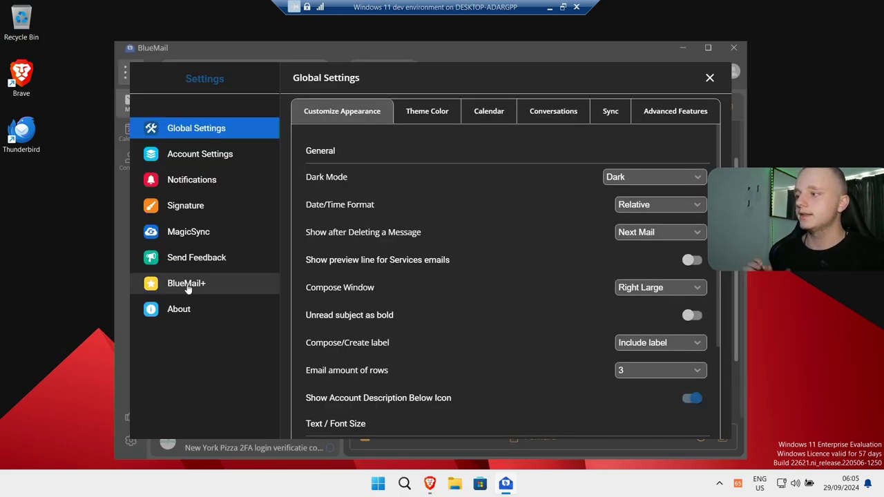
click(191, 231)
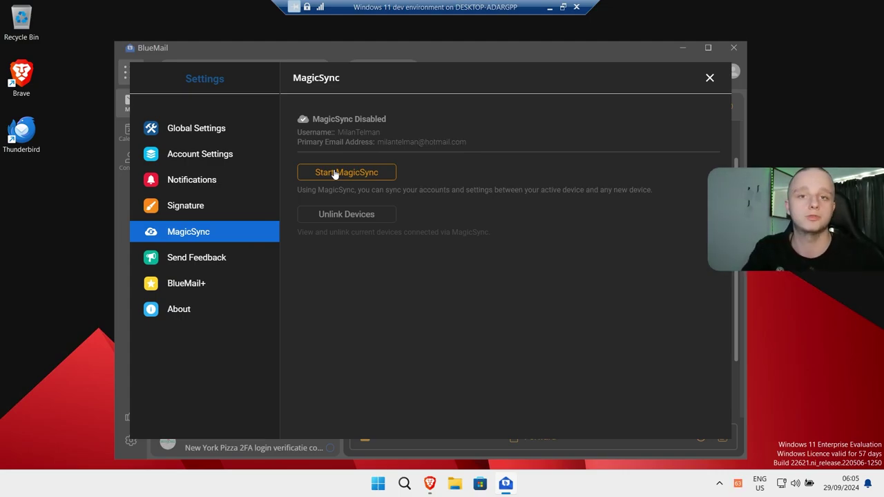
click(335, 174)
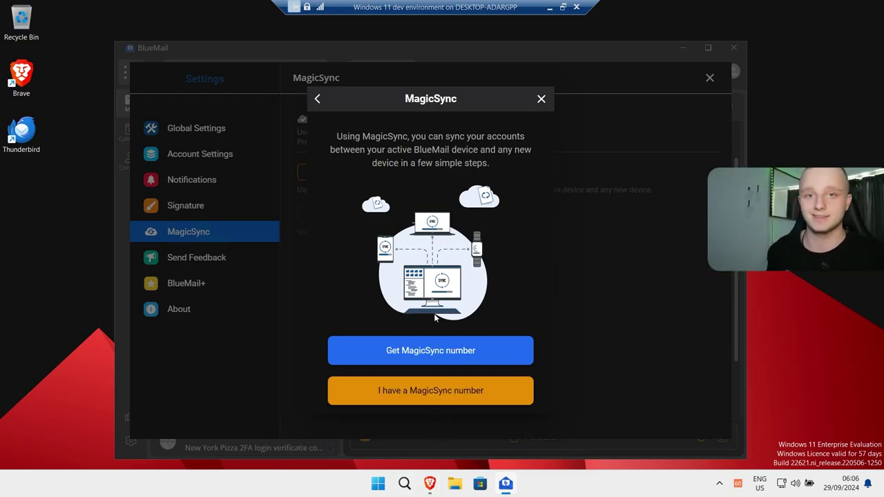
Generate a MagicSync number, shown with the account's username and steps for using it on another device
click(479, 350)
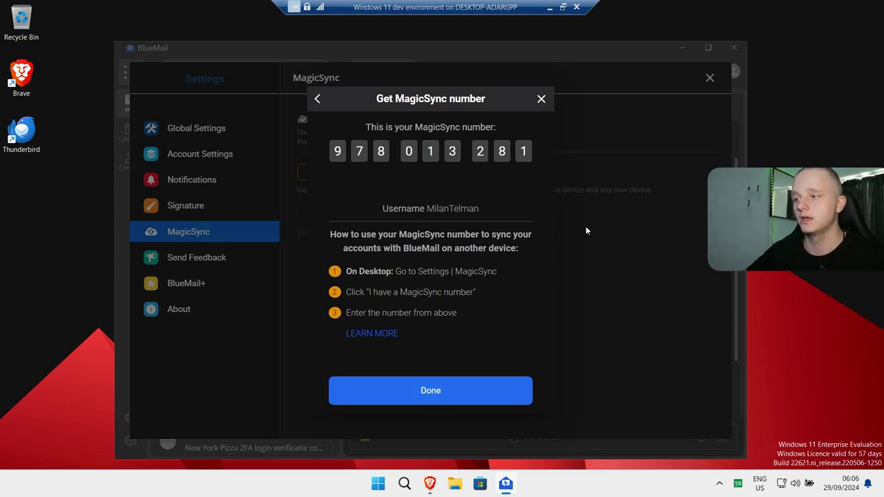
Close the MagicSync dialog and leave the signature settings, discarding the unsaved signature changes
click(542, 99)
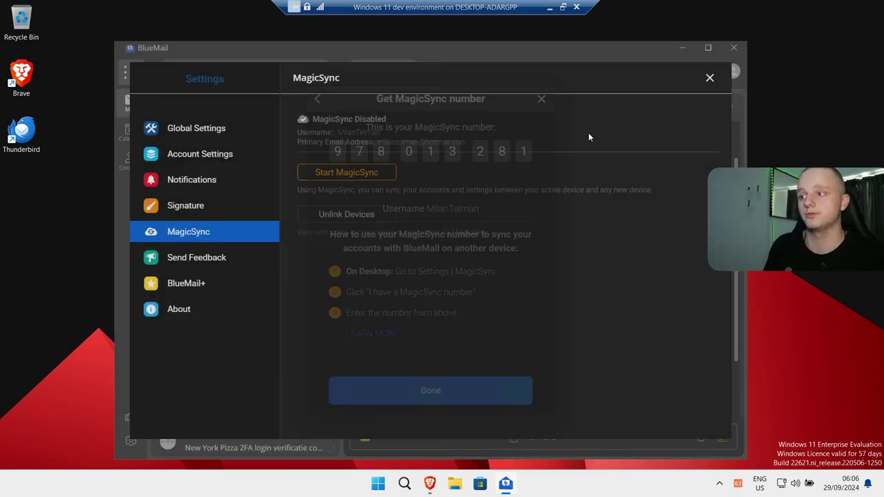
click(197, 205)
click(200, 184)
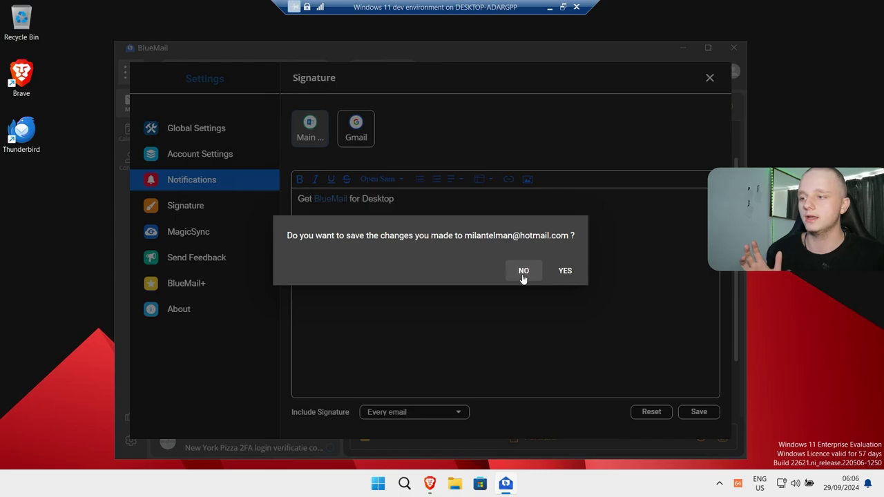
click(523, 274)
Go back to Global Settings and confirm Dark Mode stays set to Dark
click(216, 154)
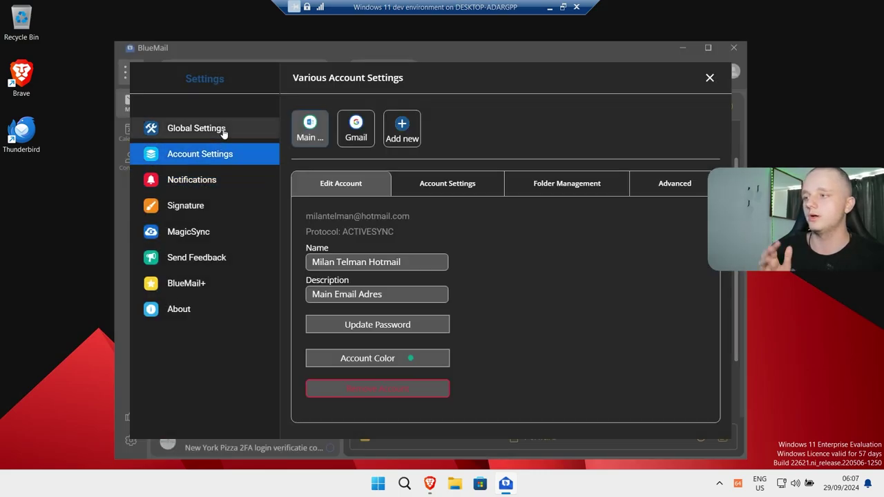
click(223, 131)
click(667, 177)
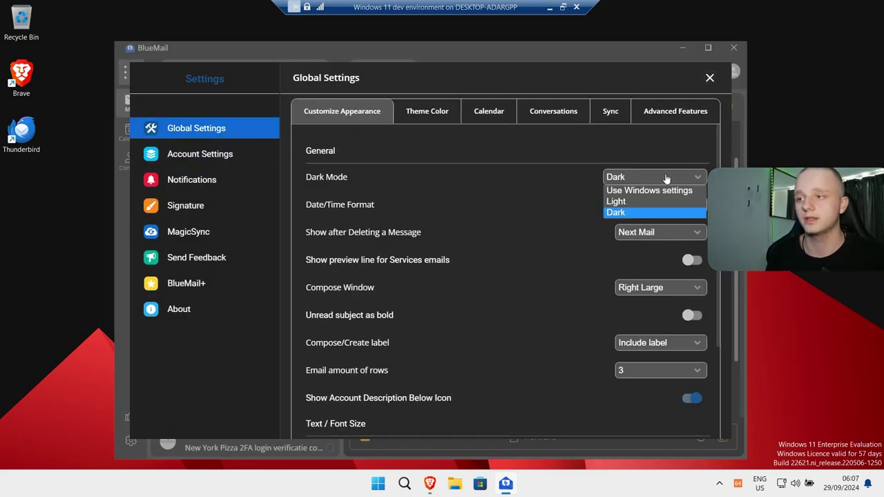
click(668, 142)
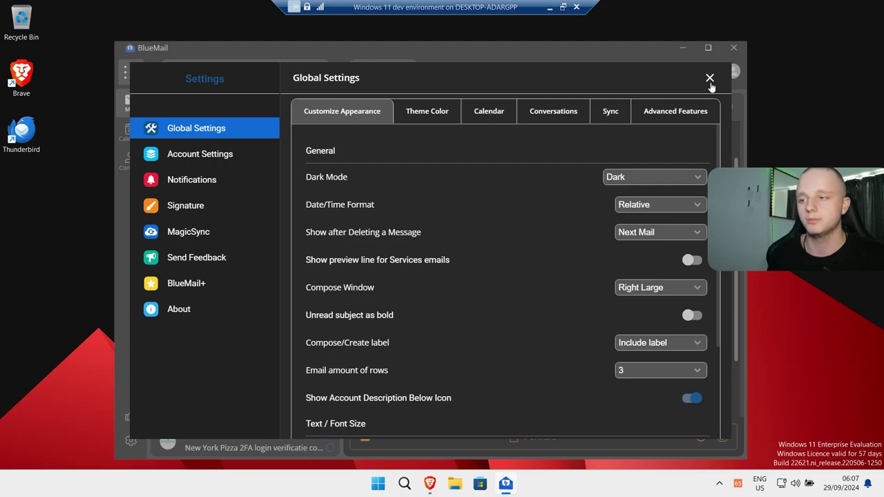